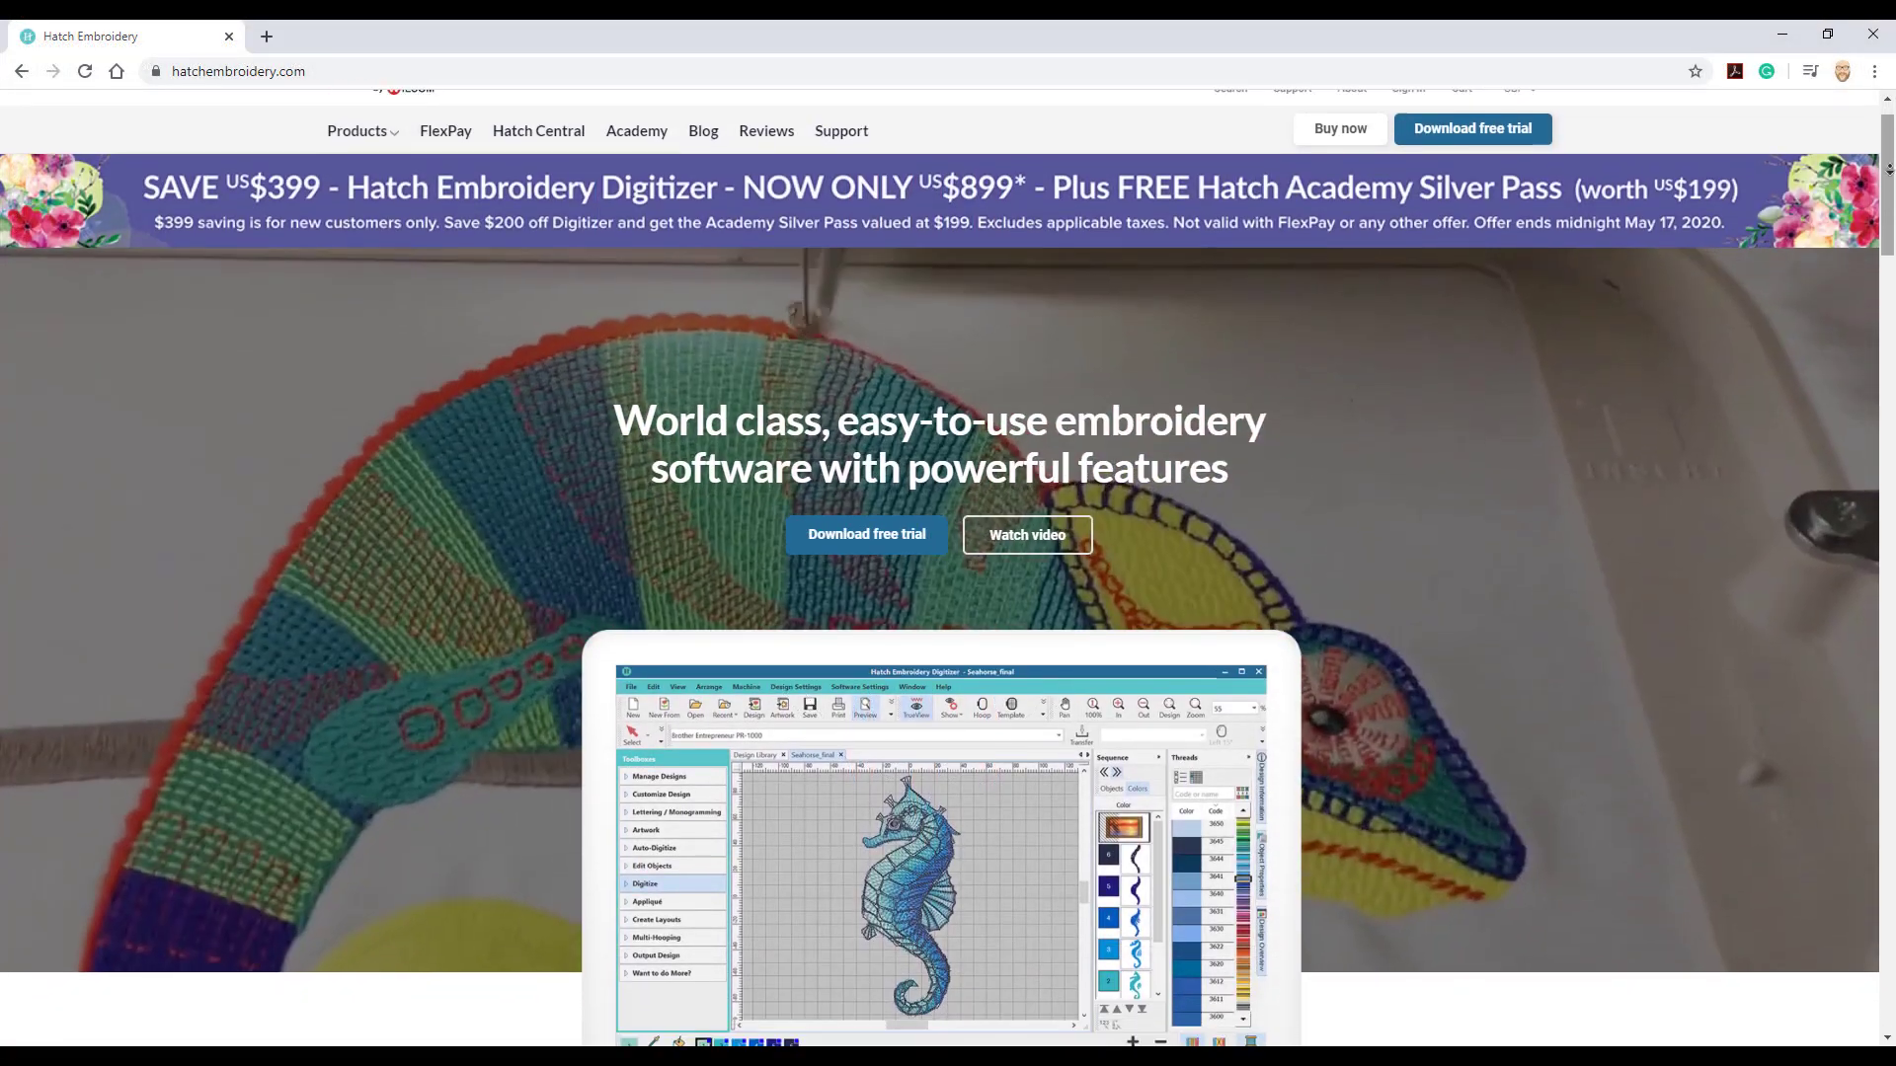
Scroll the hatchembroidery.com home page down to the four Hatch Embroidery Levels cards.
{"action": "scroll", "coordinate": [948, 553], "scroll_direction": "down", "scroll_amount": 4}
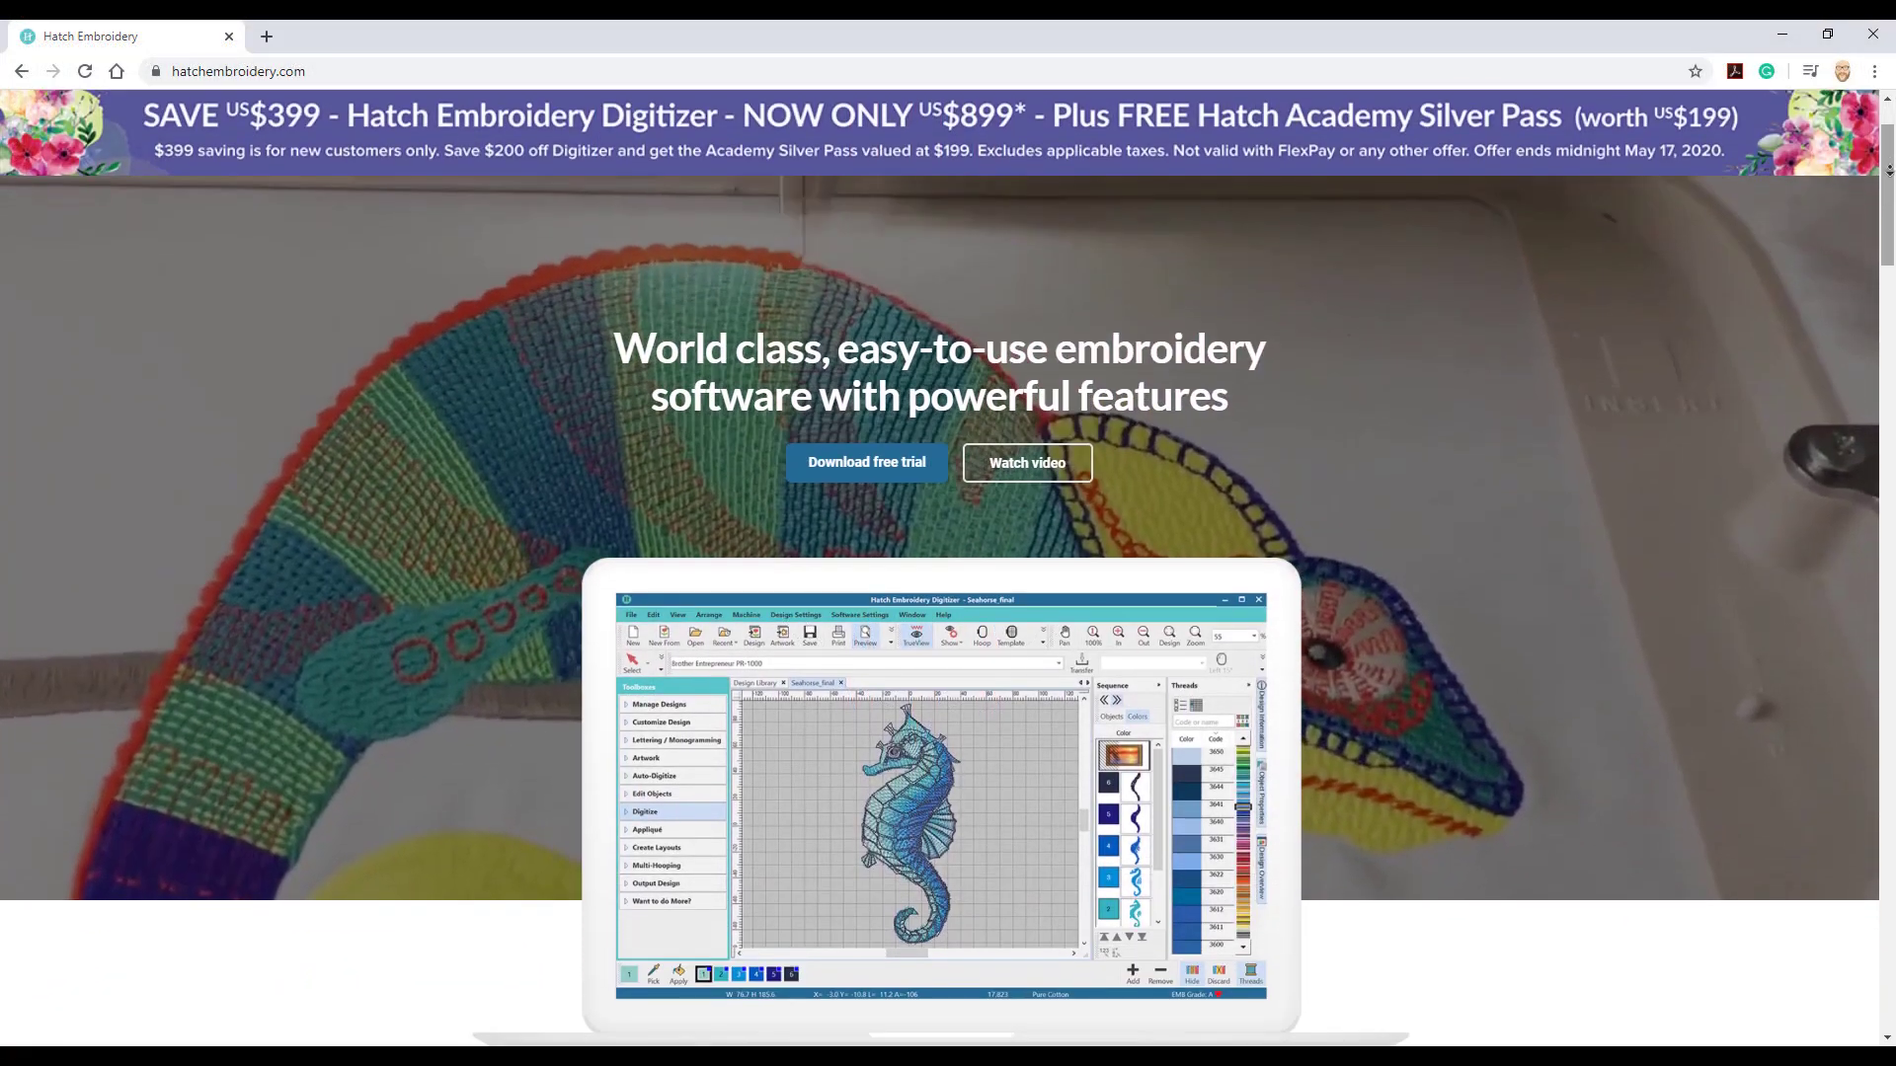
{"action": "scroll", "coordinate": [948, 553], "scroll_direction": "down", "scroll_amount": 3}
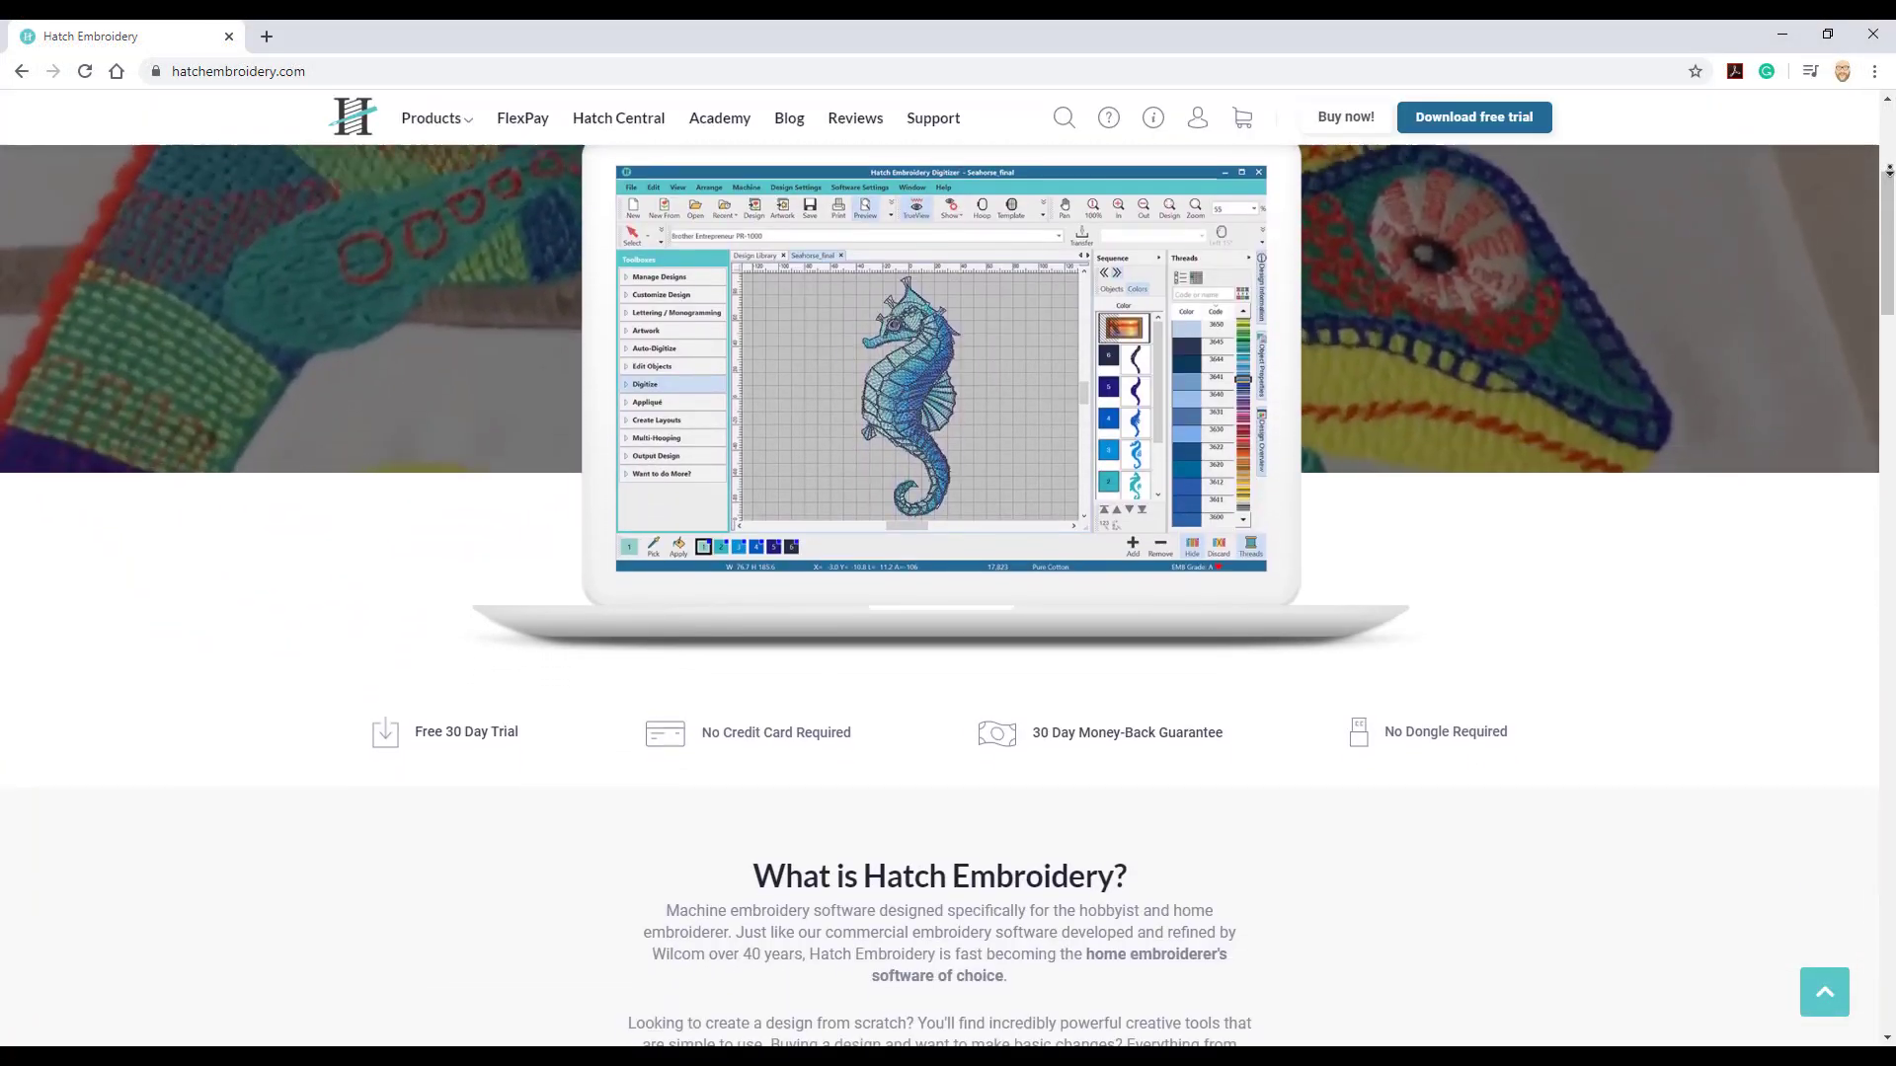
{"action": "scroll", "coordinate": [948, 553], "scroll_direction": "down", "scroll_amount": 3}
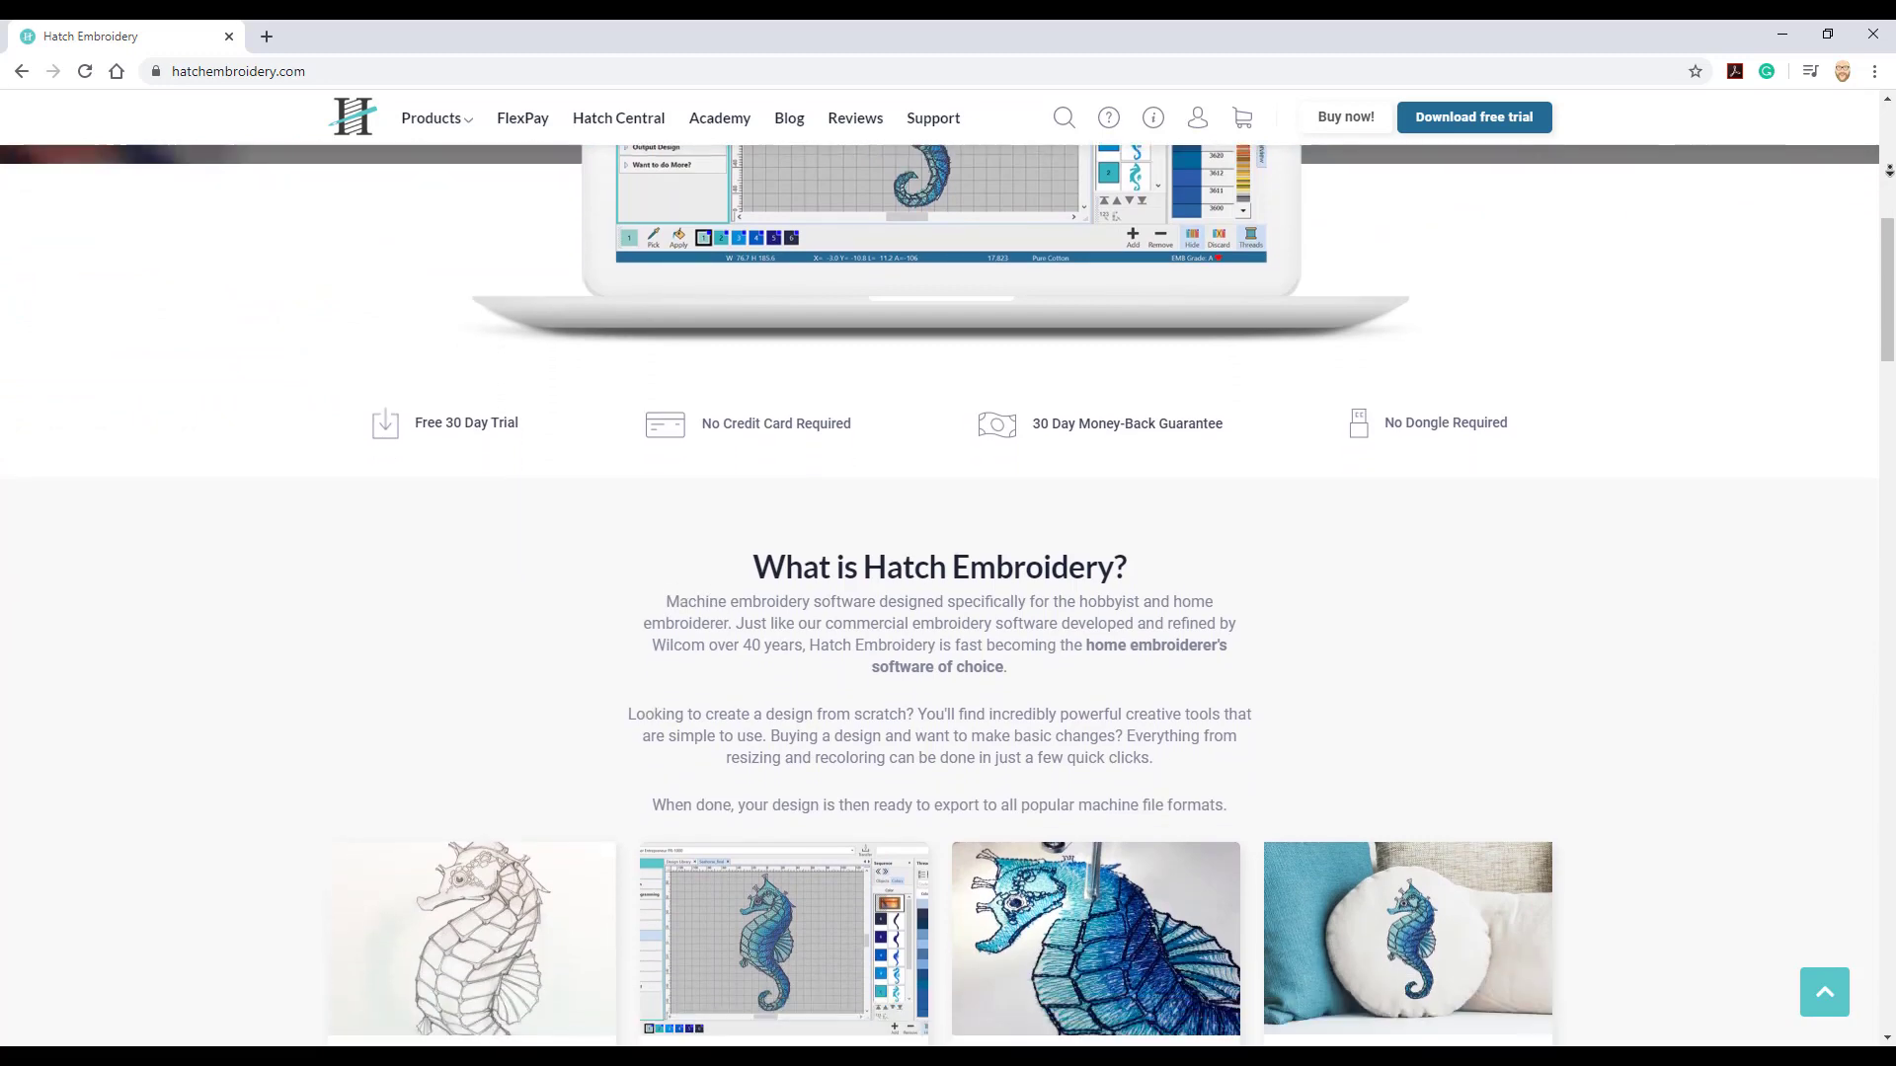
{"action": "scroll", "coordinate": [948, 553], "scroll_direction": "down", "scroll_amount": 3}
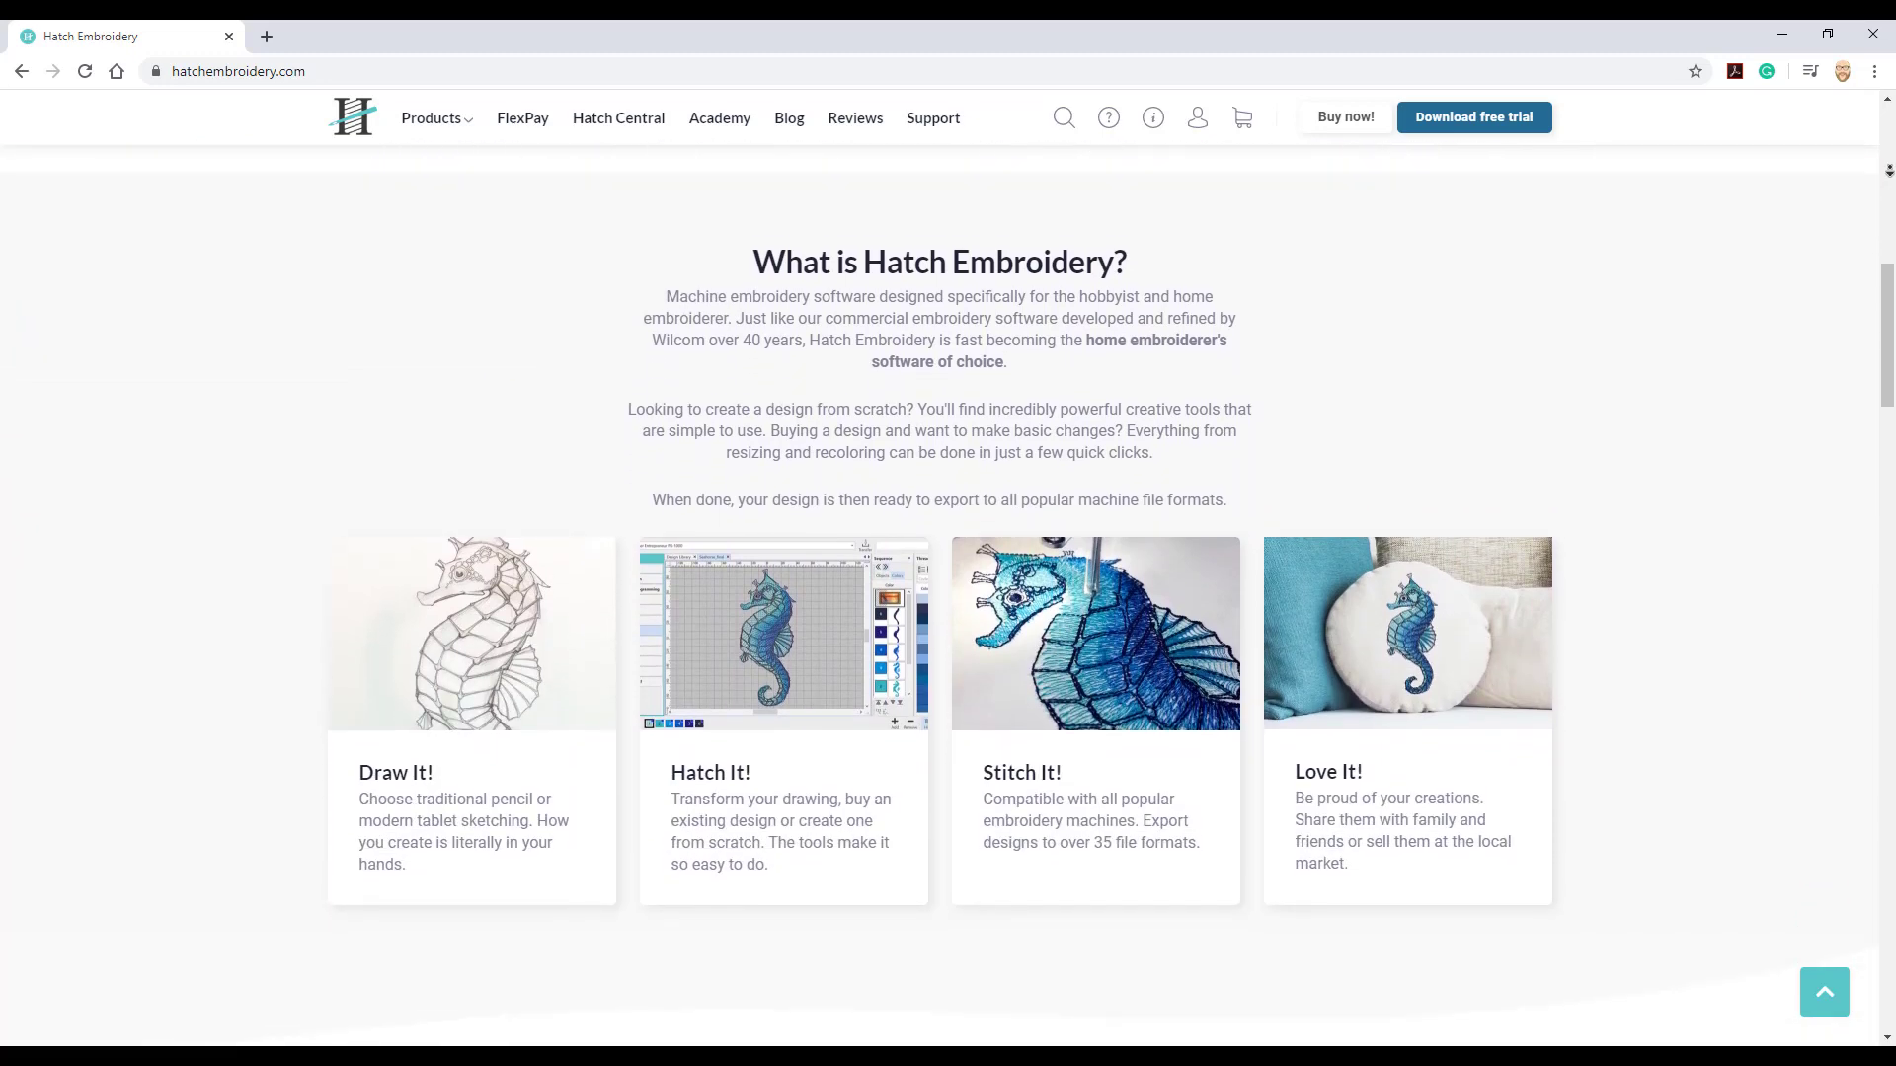
{"action": "scroll", "coordinate": [948, 553], "scroll_direction": "down", "scroll_amount": 3}
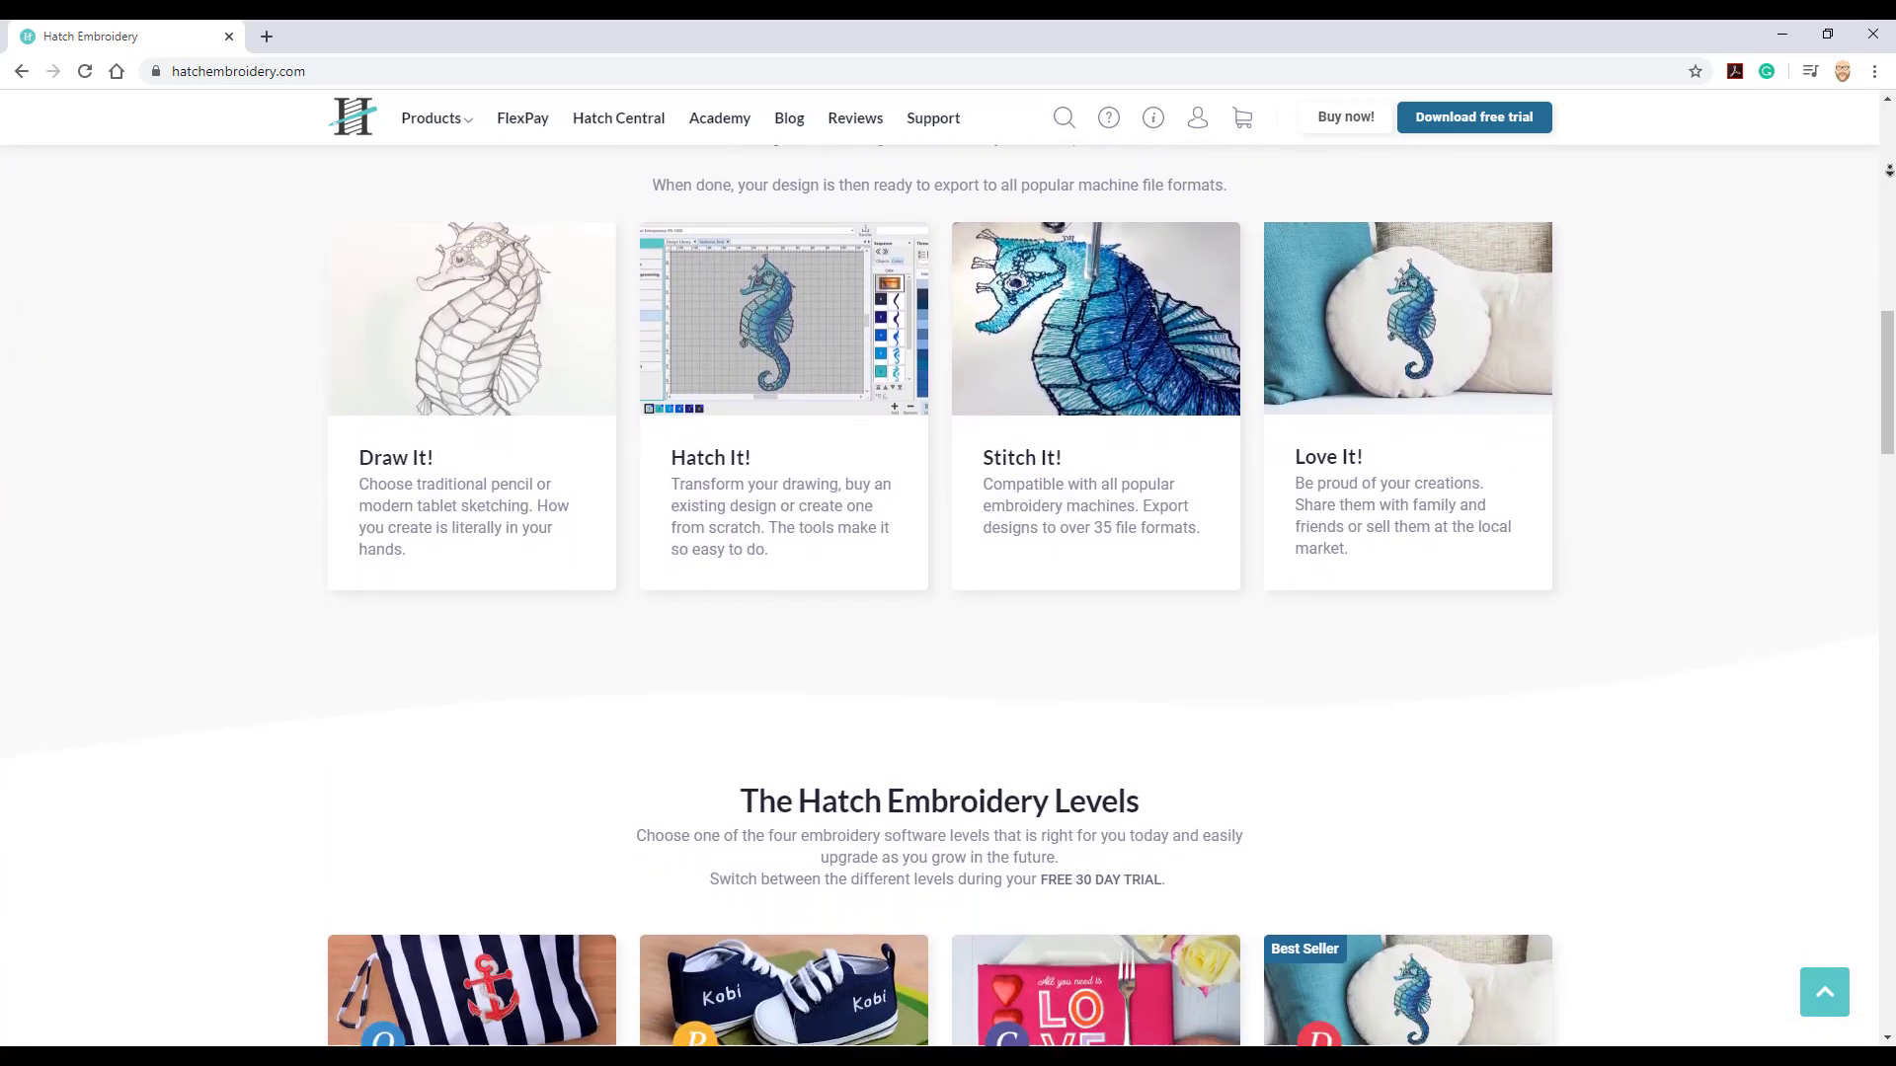
{"action": "scroll", "coordinate": [948, 553], "scroll_direction": "down", "scroll_amount": 3}
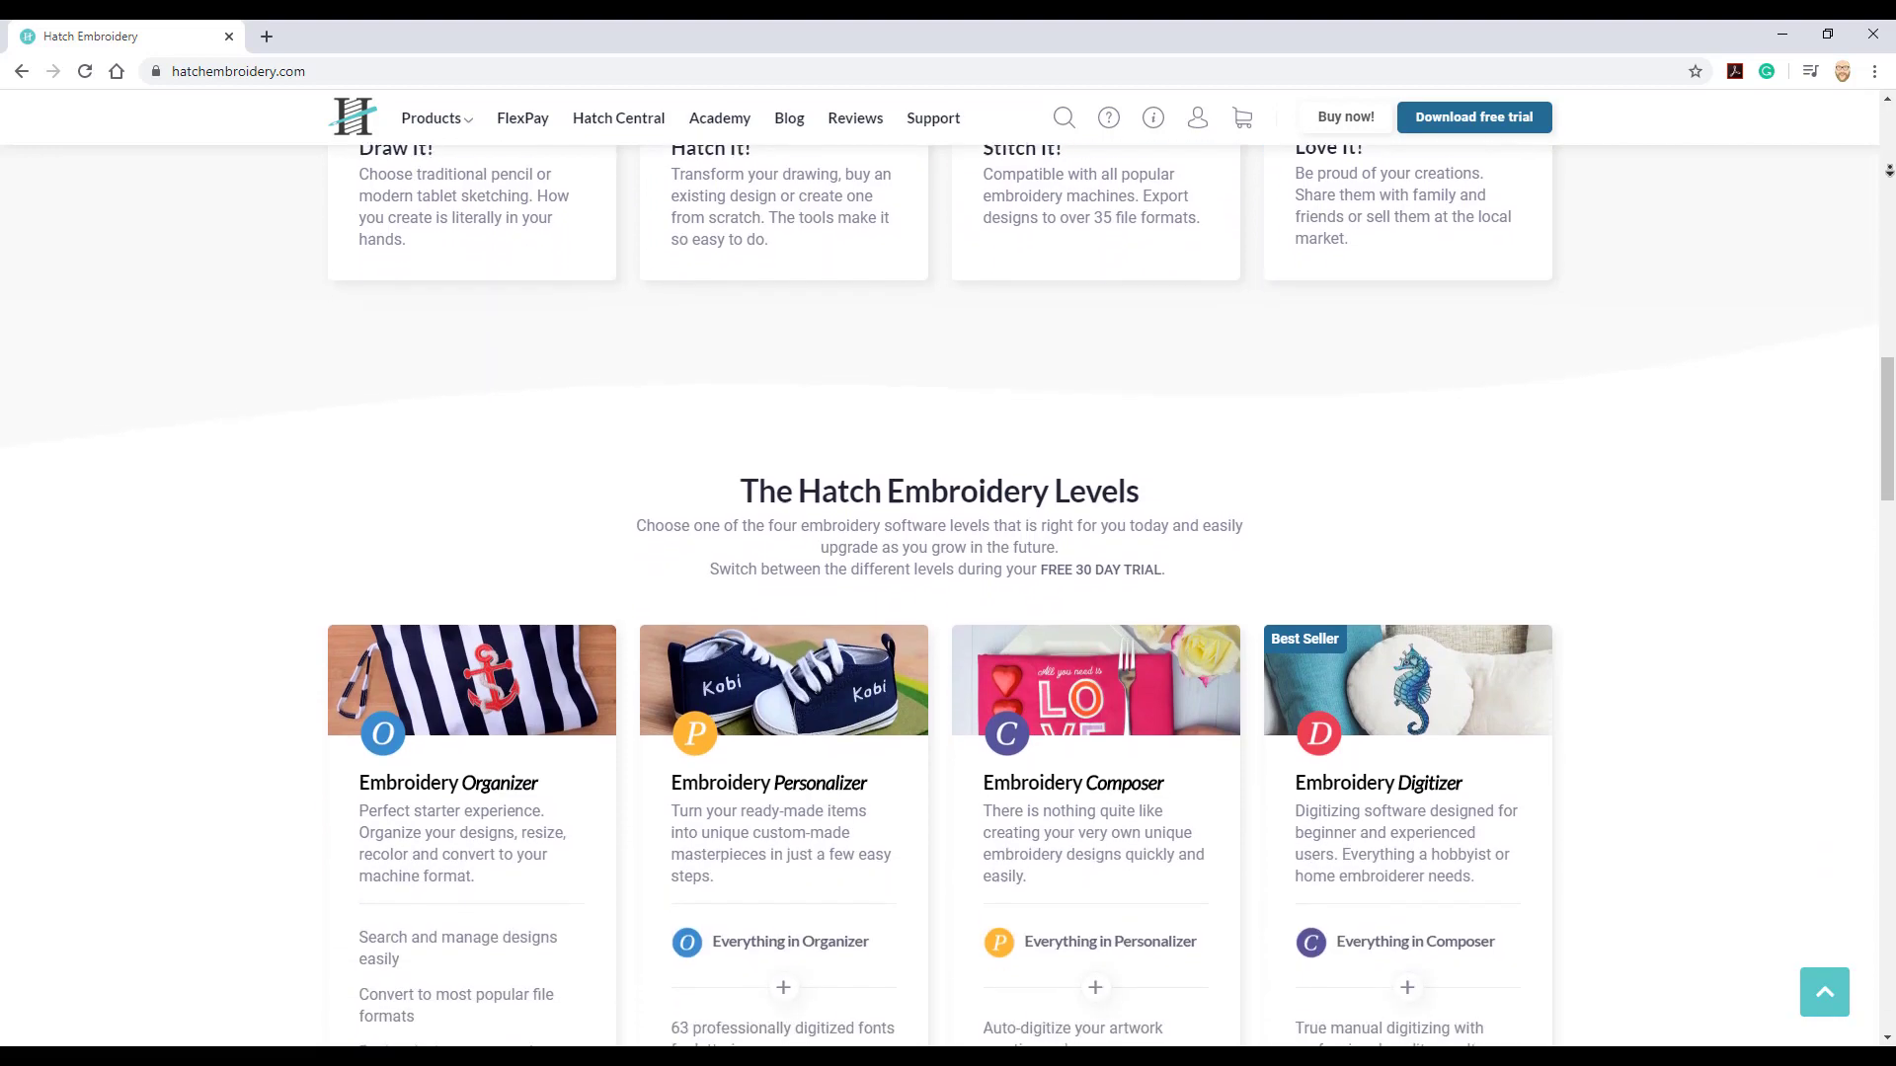
{"action": "scroll", "coordinate": [1889, 170], "scroll_direction": "down", "scroll_amount": 1}
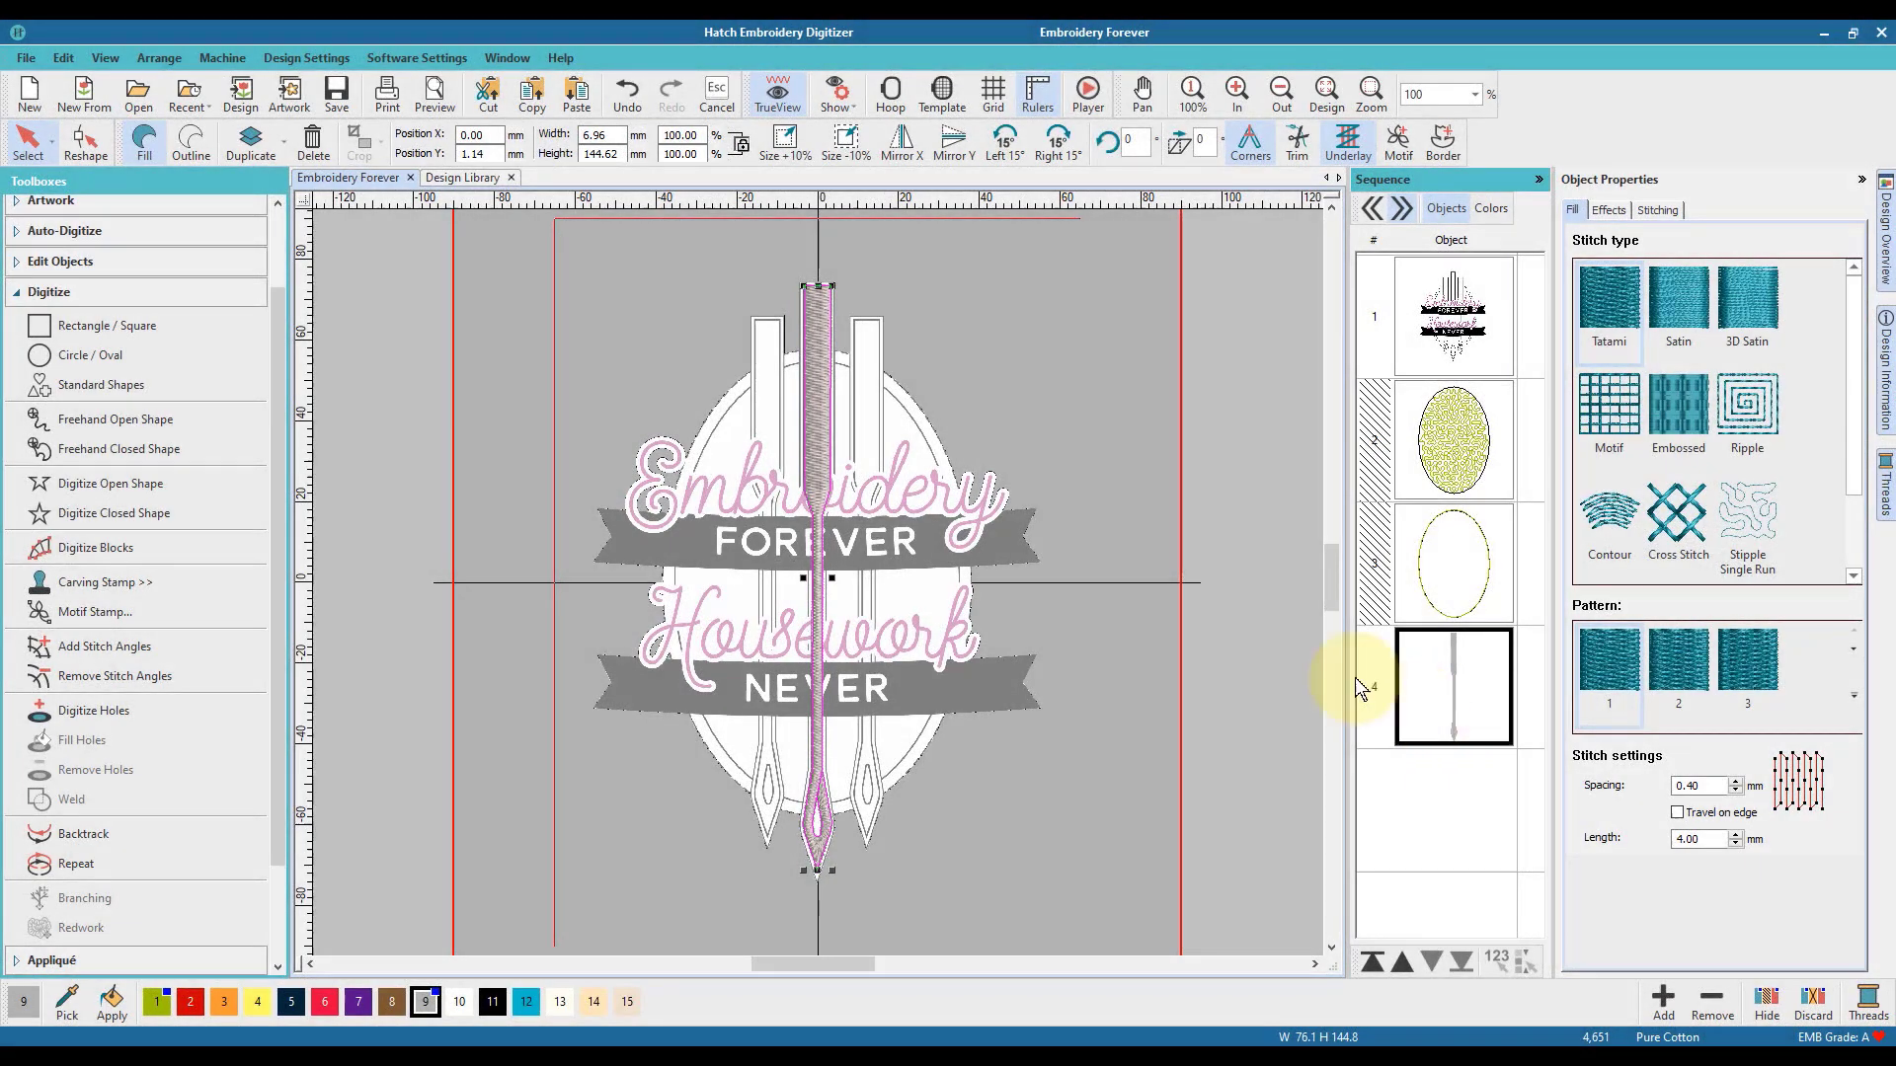
Copy and paste the satin needle, move the copy right of centre, and shrink it to 84.52%.
{"action": "left_click", "coordinate": [538, 108]}
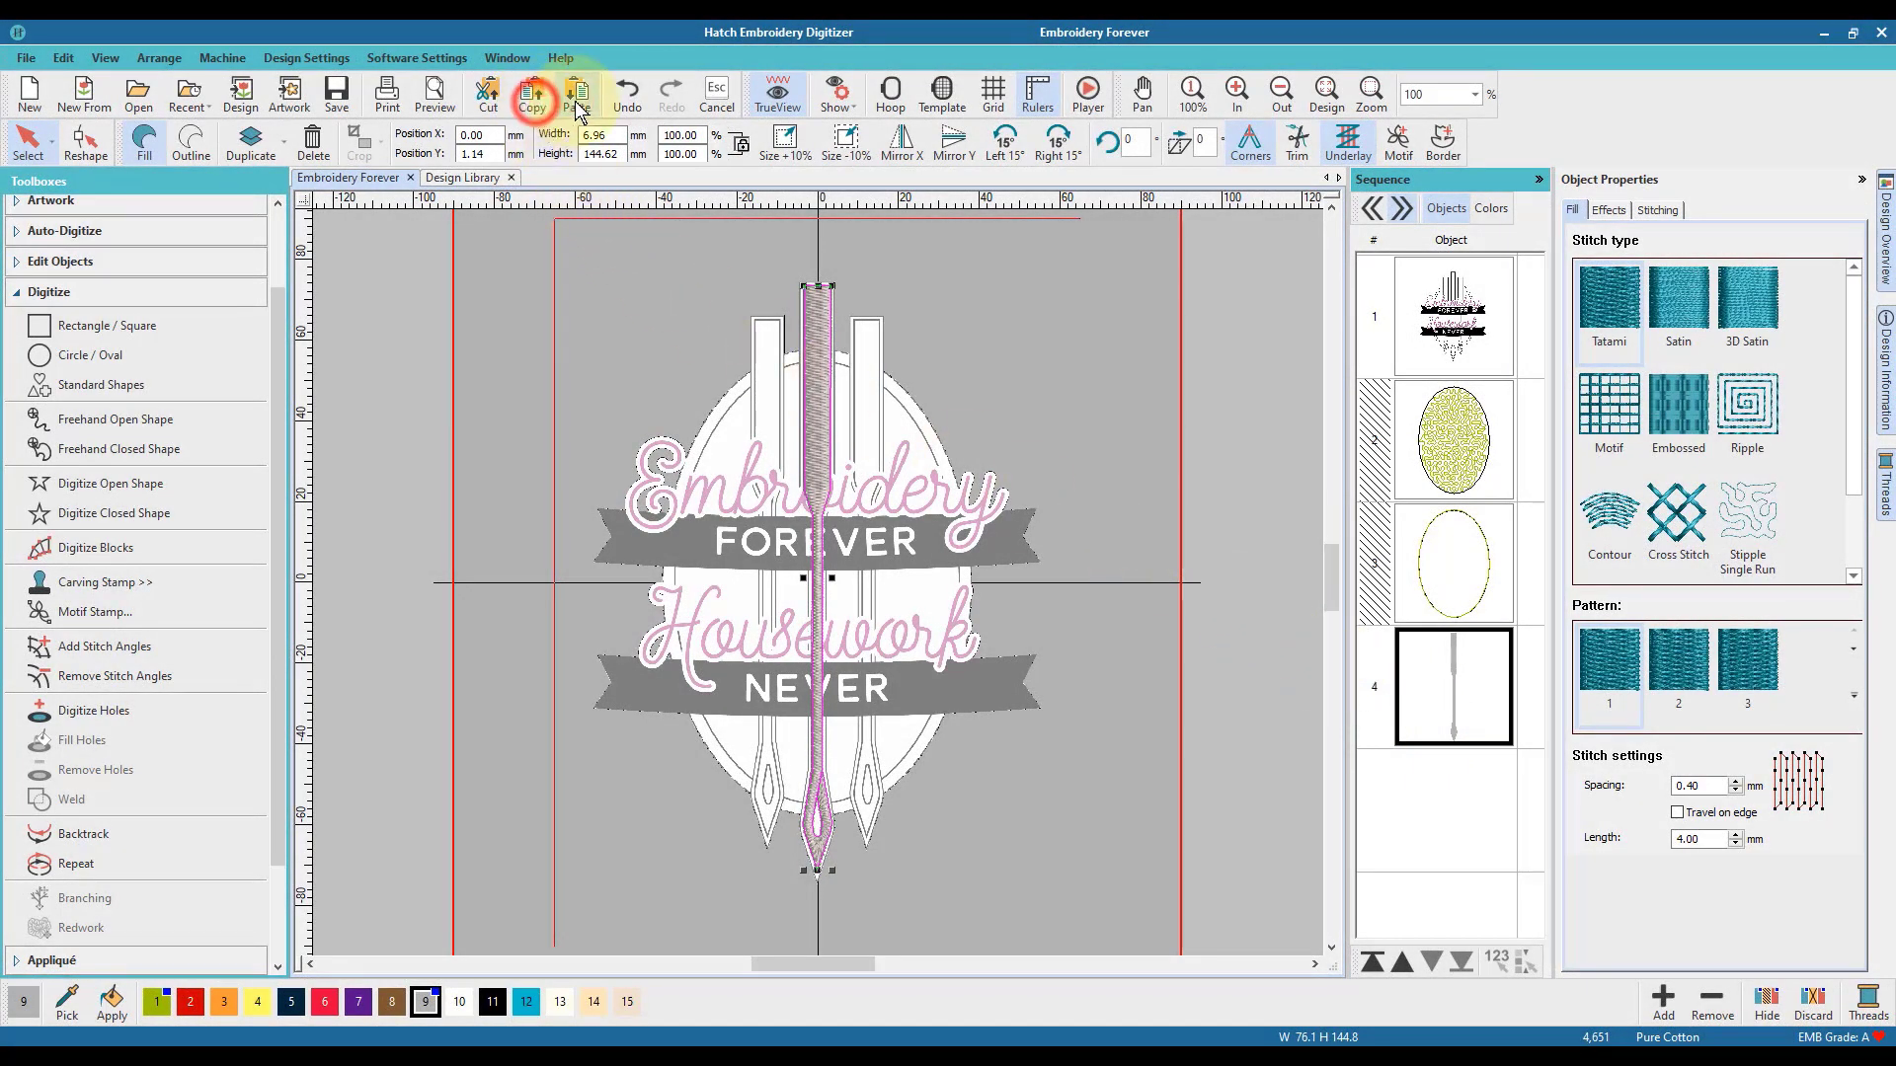
{"action": "left_click", "coordinate": [579, 103]}
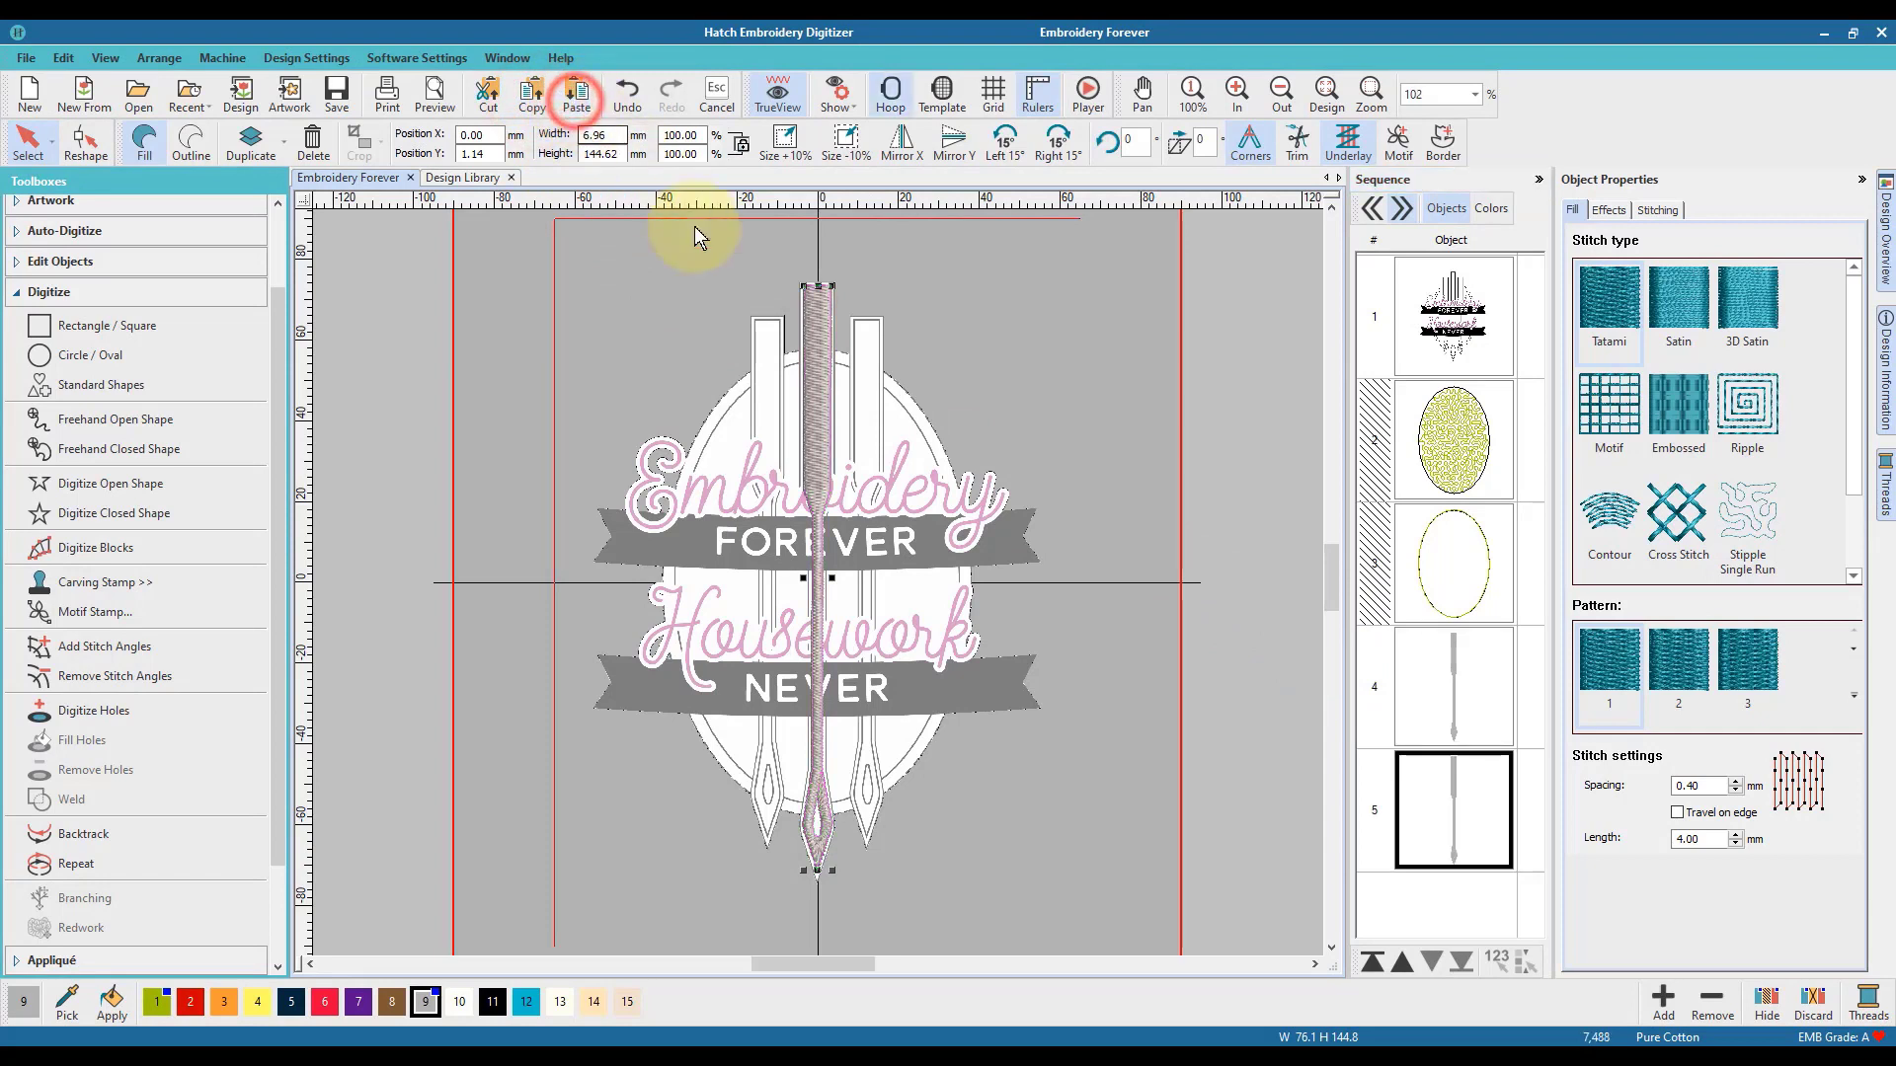
{"action": "left_click", "coordinate": [813, 375]}
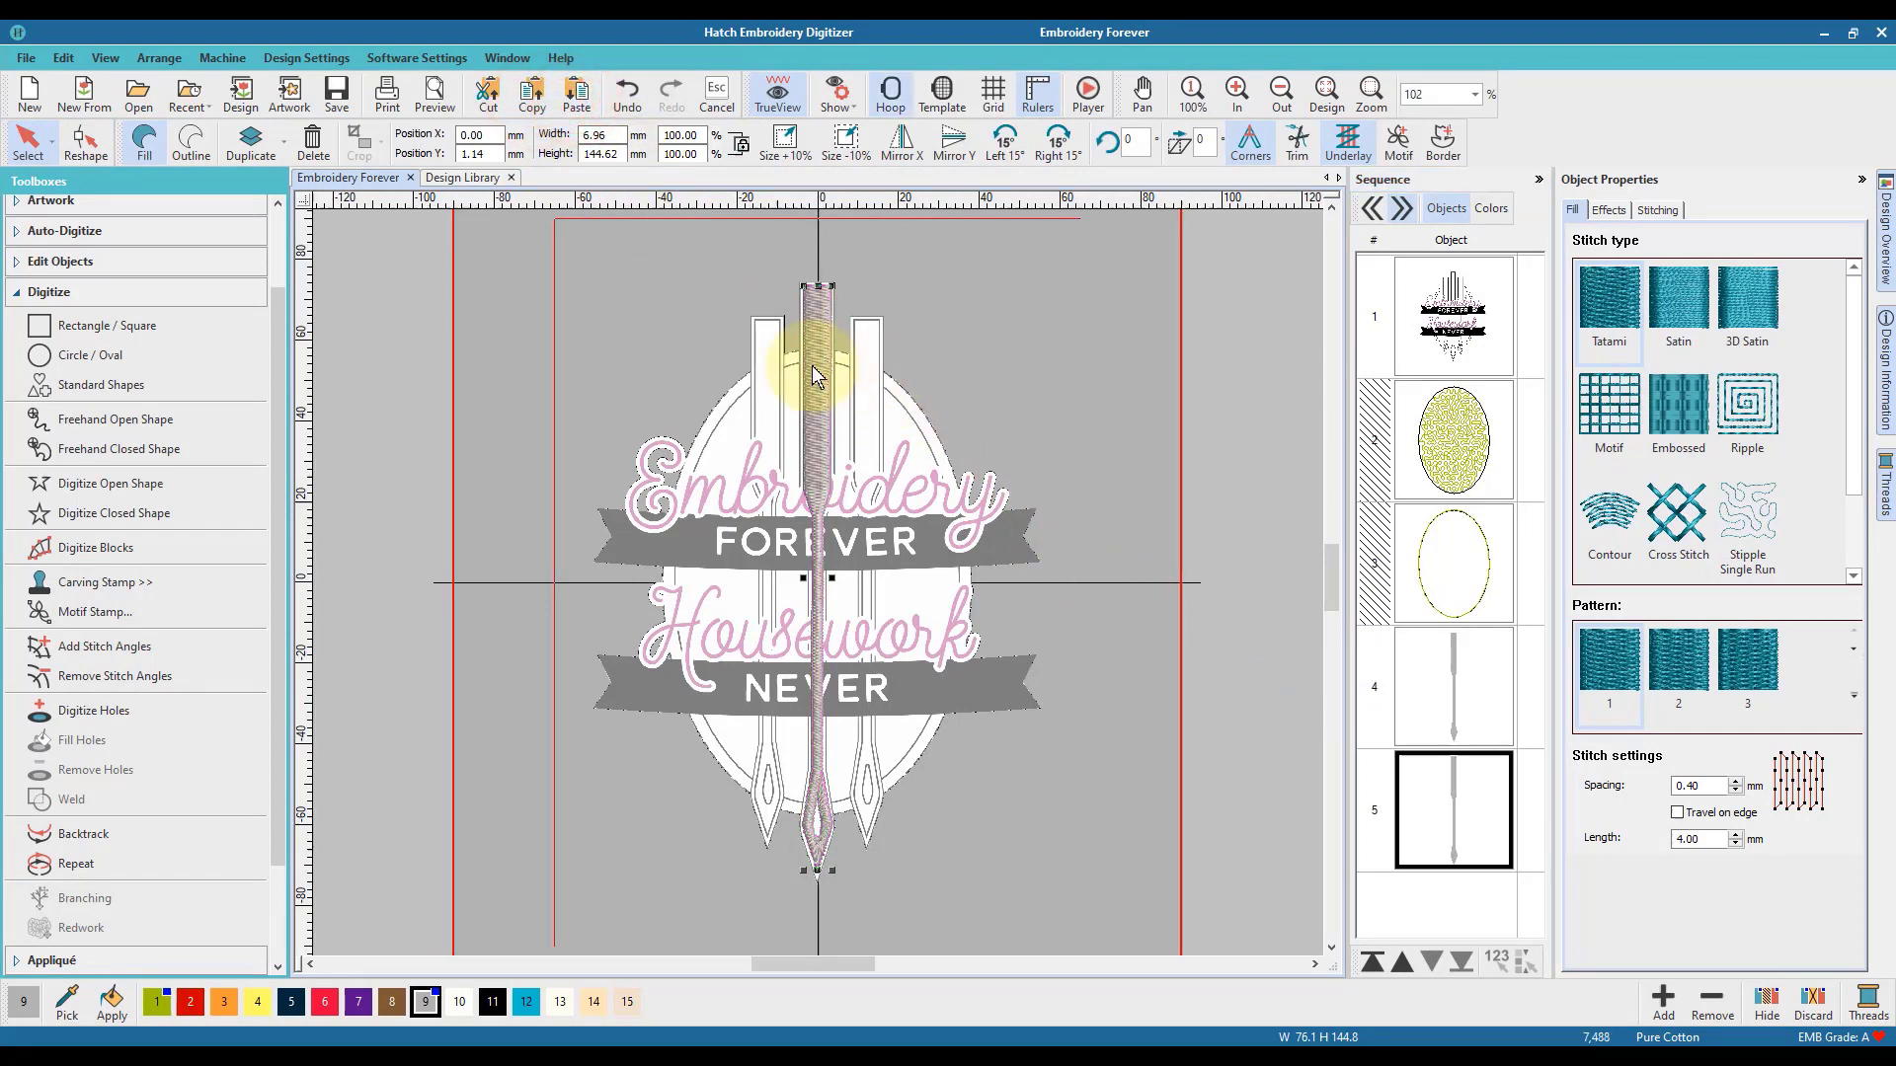
{"action": "left_click_drag", "start_coordinate": [812, 370], "coordinate": [861, 364]}
{"action": "left_click_drag", "start_coordinate": [884, 284], "coordinate": [876, 326]}
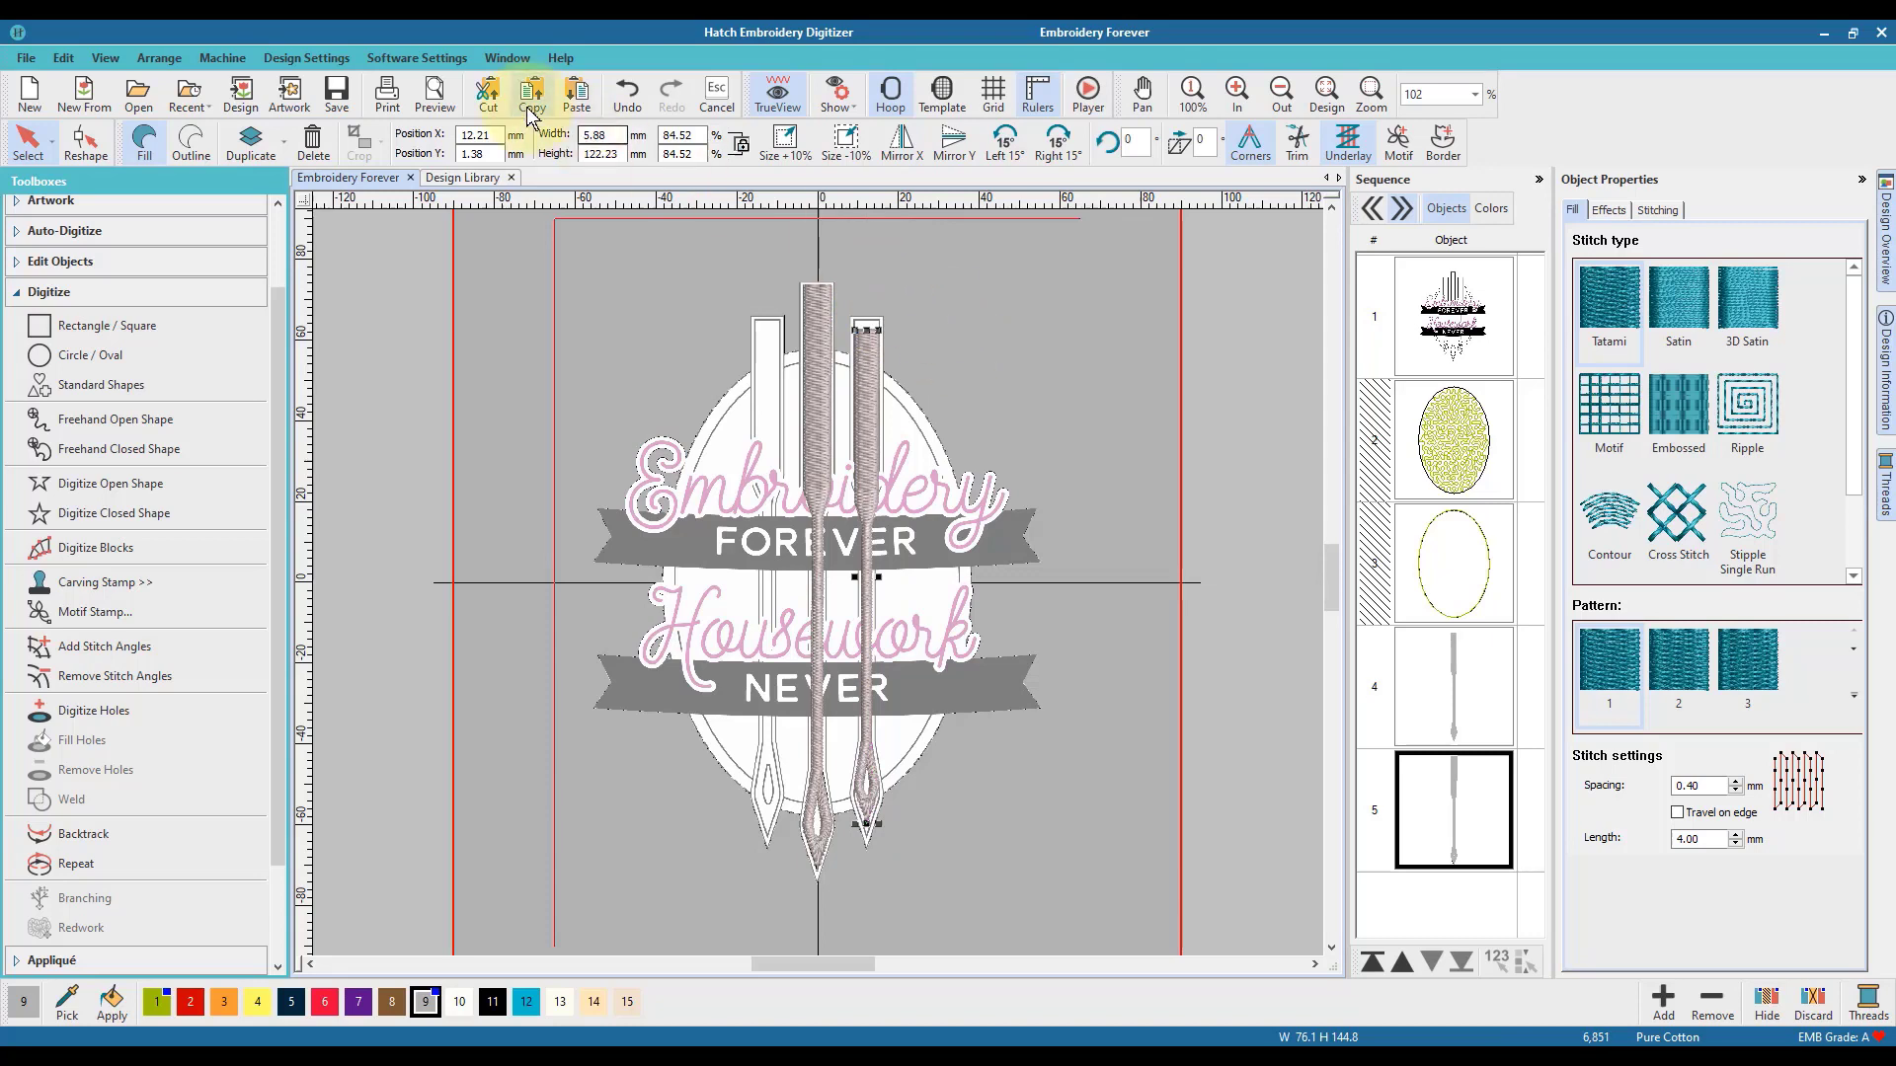
Undo the freehand resize and instead shrink the needle copy by 10%, raising it beside the centre needle.
{"action": "left_click", "coordinate": [624, 104]}
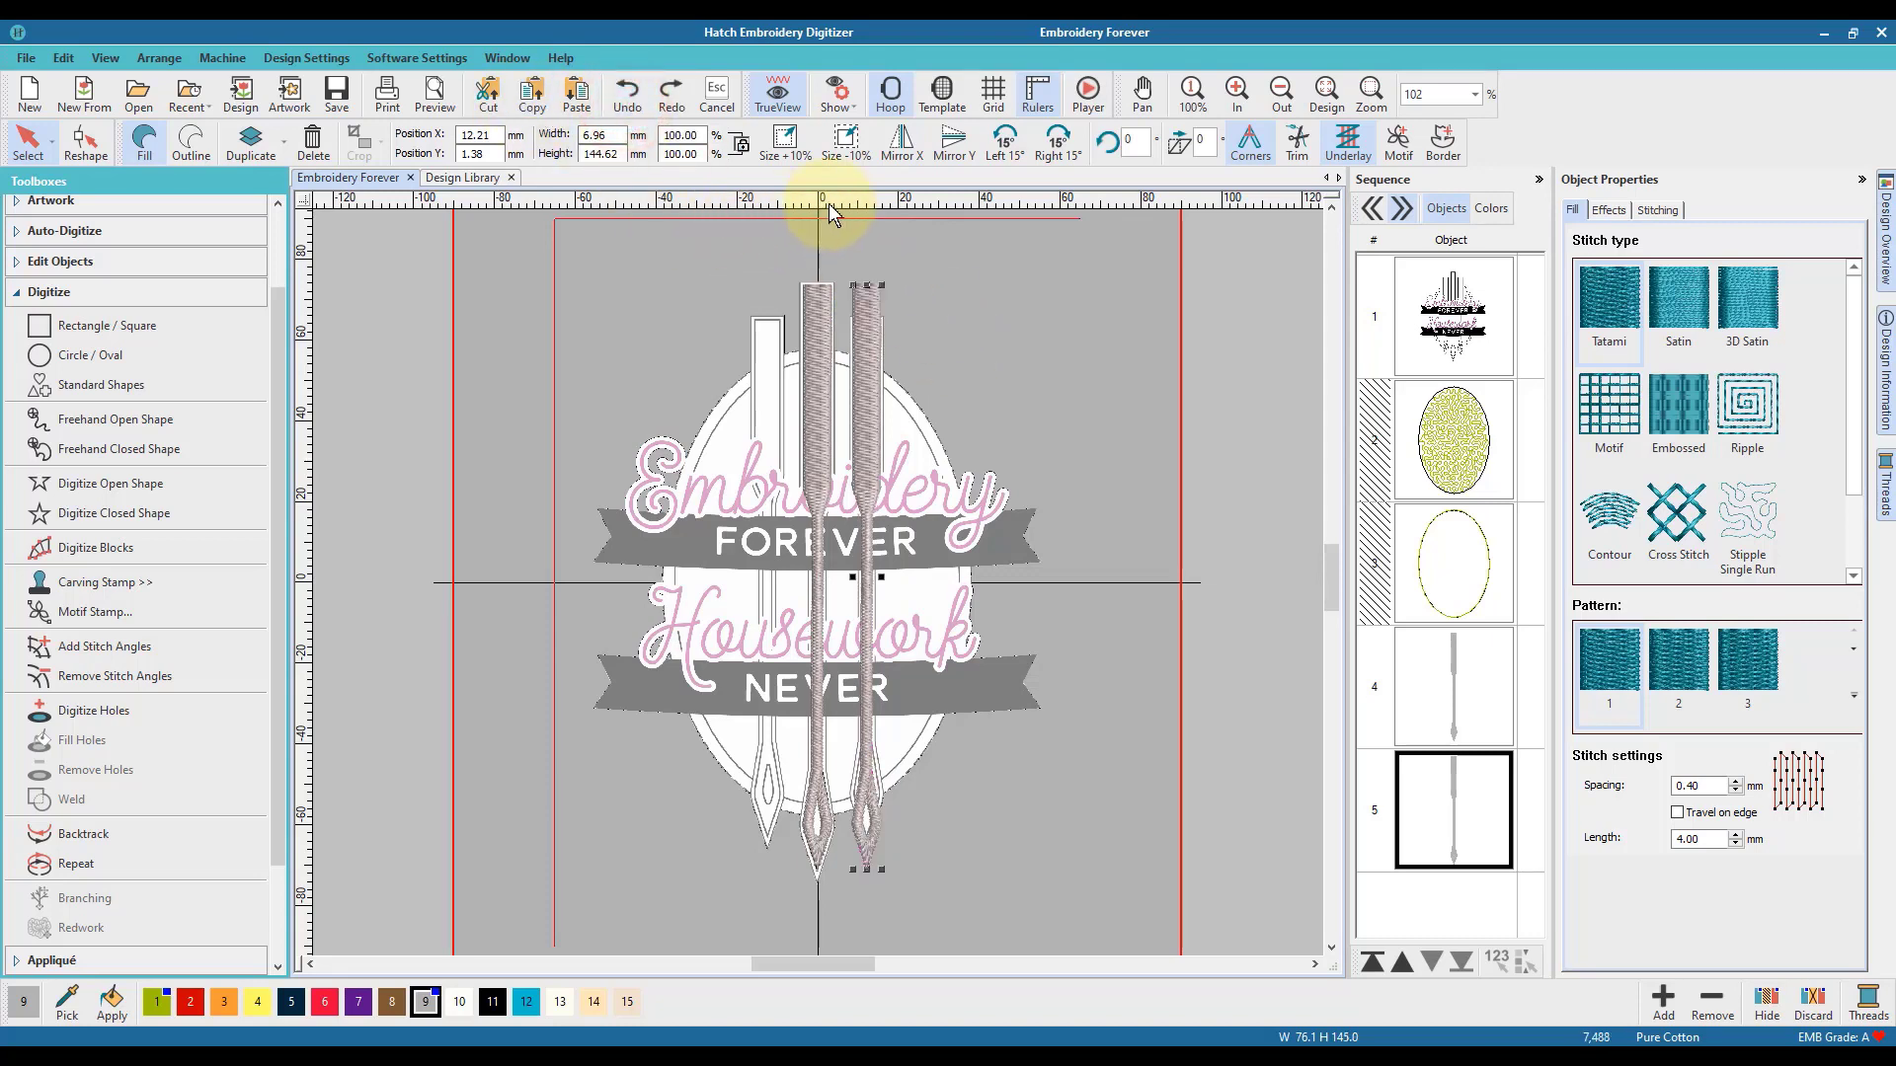
{"action": "left_click", "coordinate": [847, 148]}
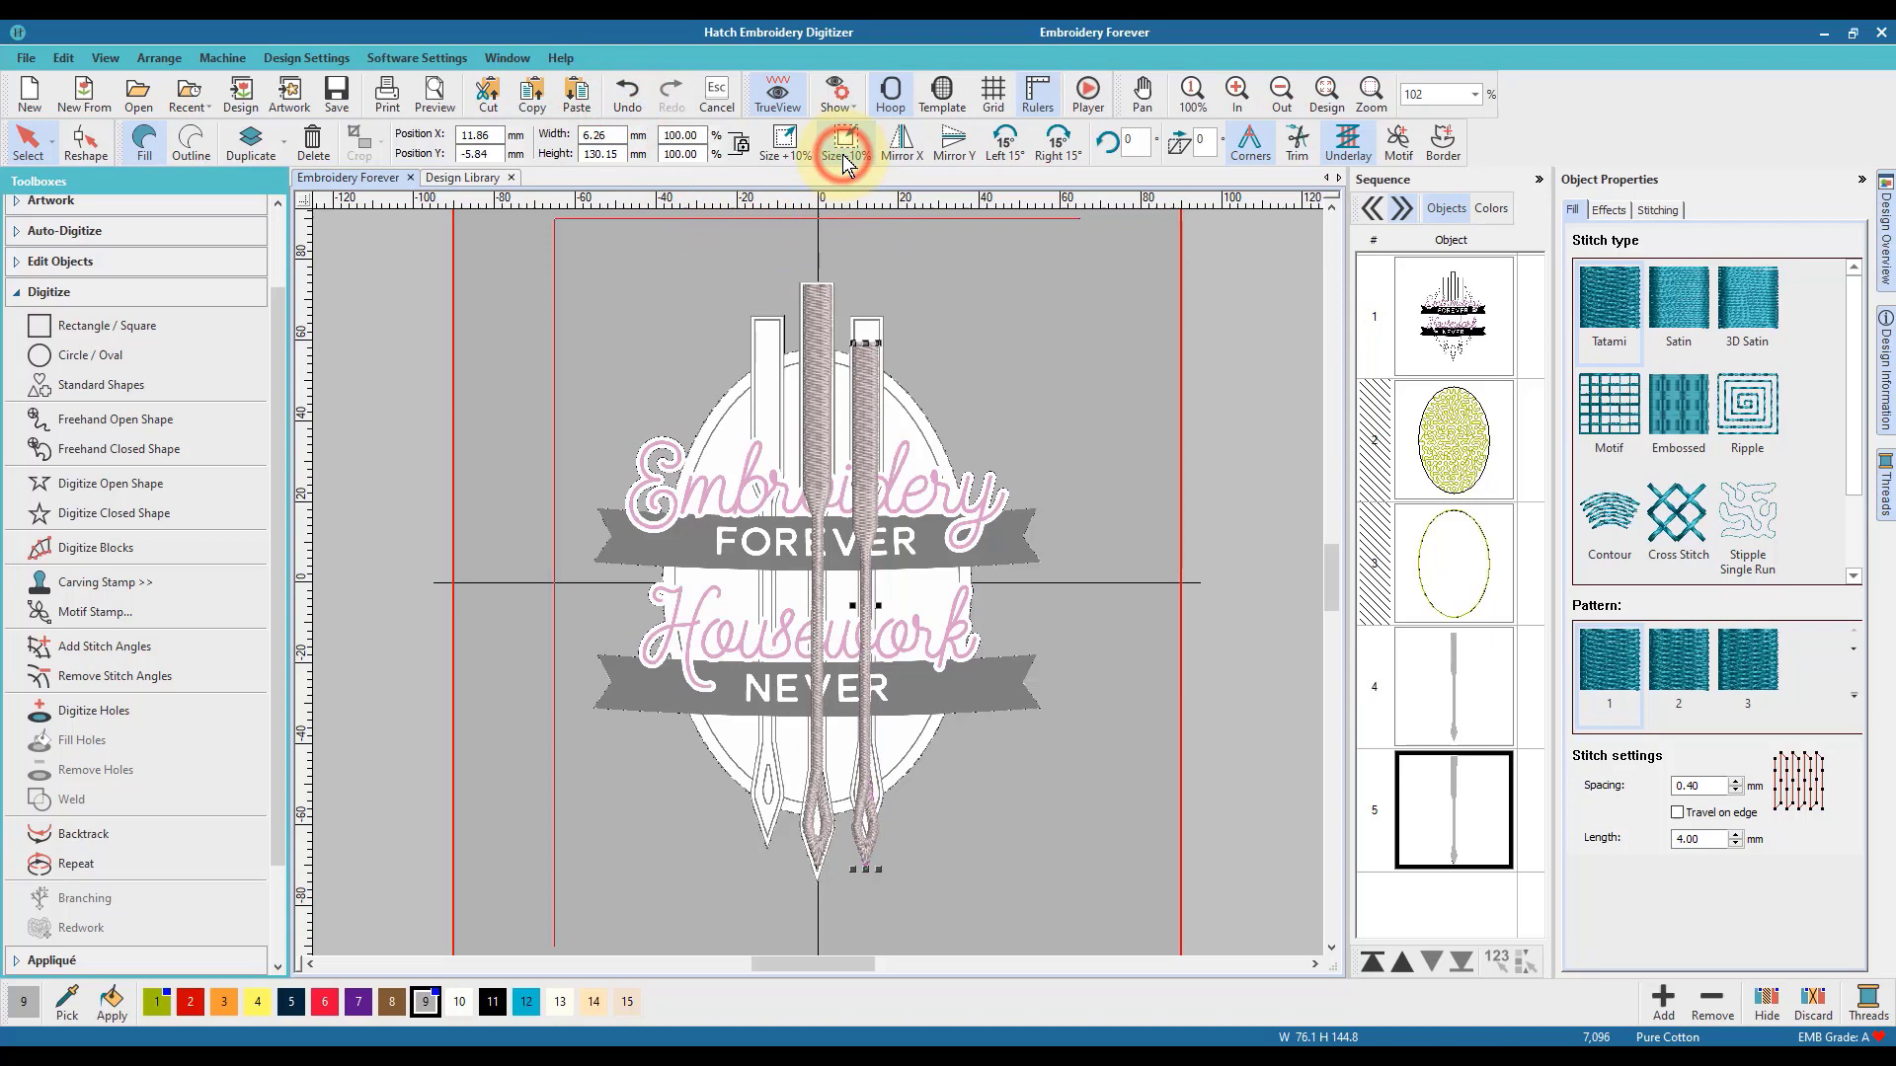
{"action": "left_click_drag", "start_coordinate": [868, 344], "coordinate": [870, 351]}
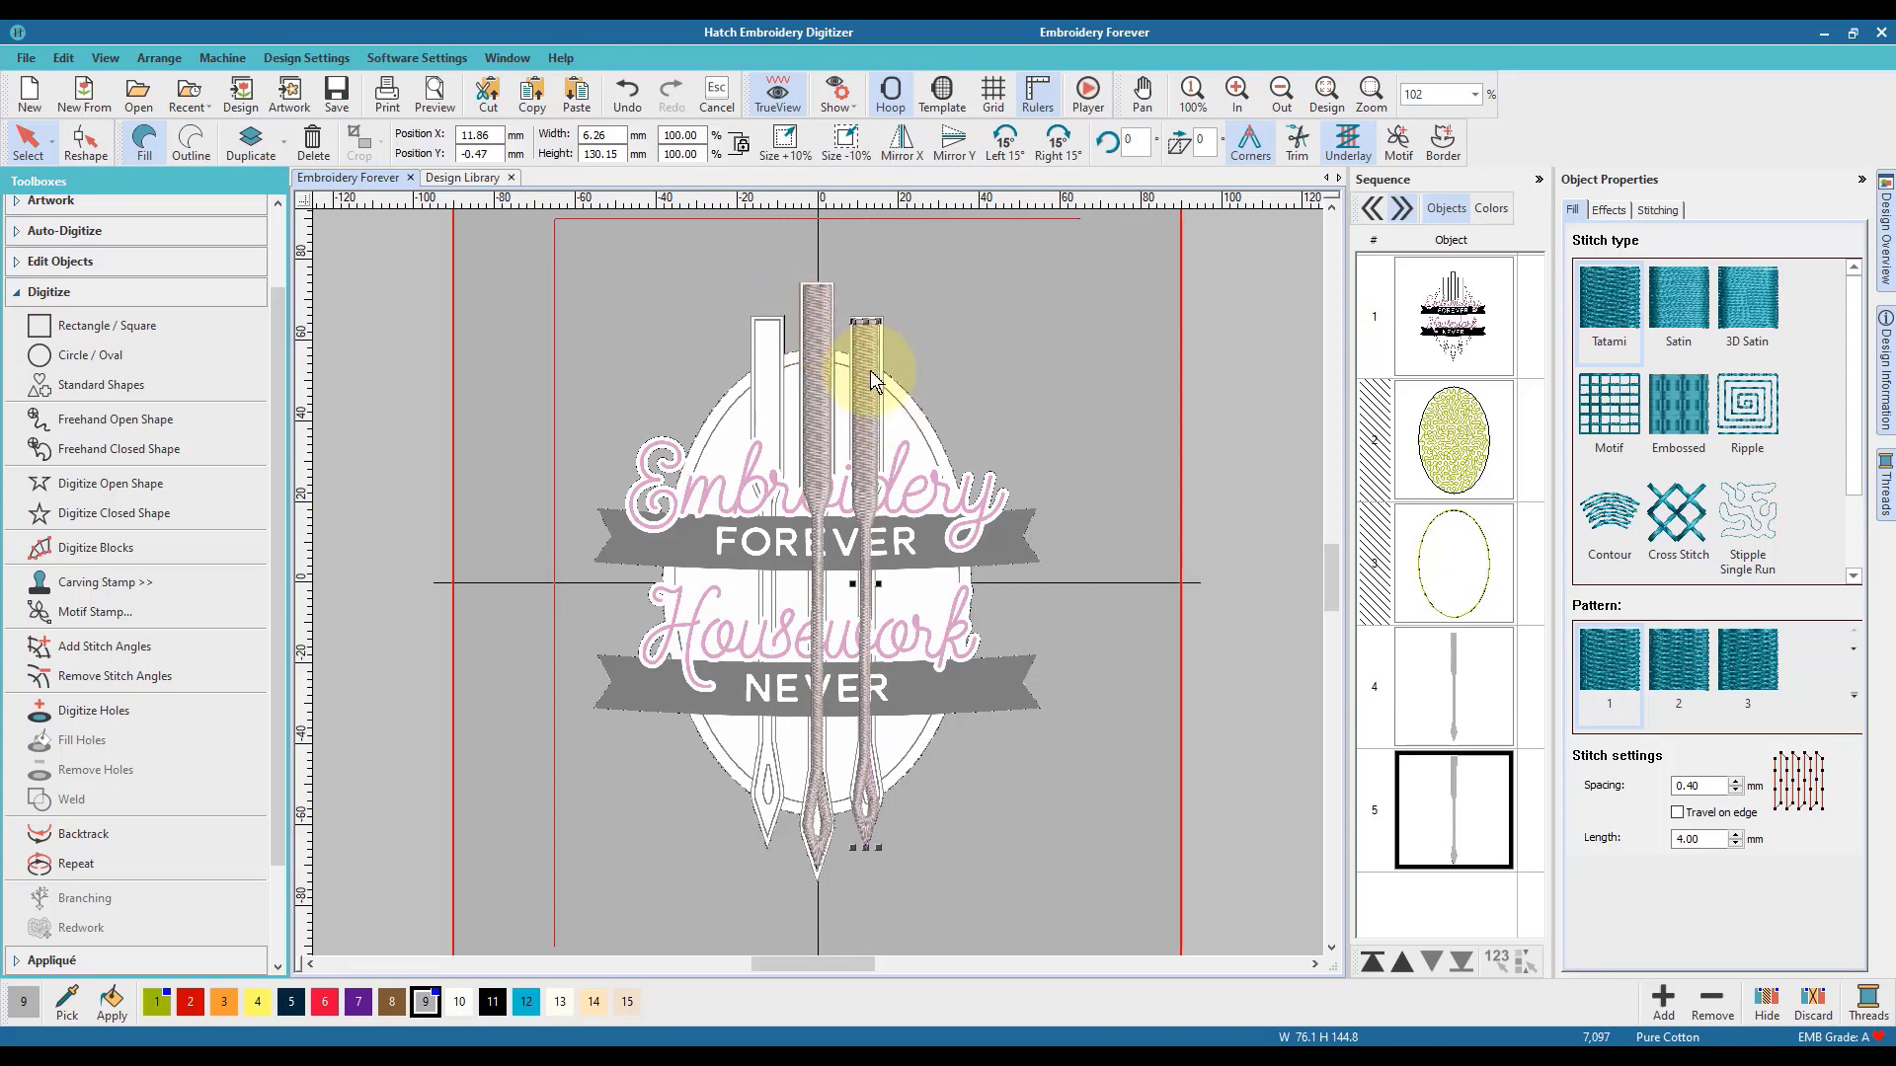
Nudge the right needle slightly right and fine-tune its height to Y 0.18 beside the centre needle.
{"action": "left_click", "coordinate": [1254, 101]}
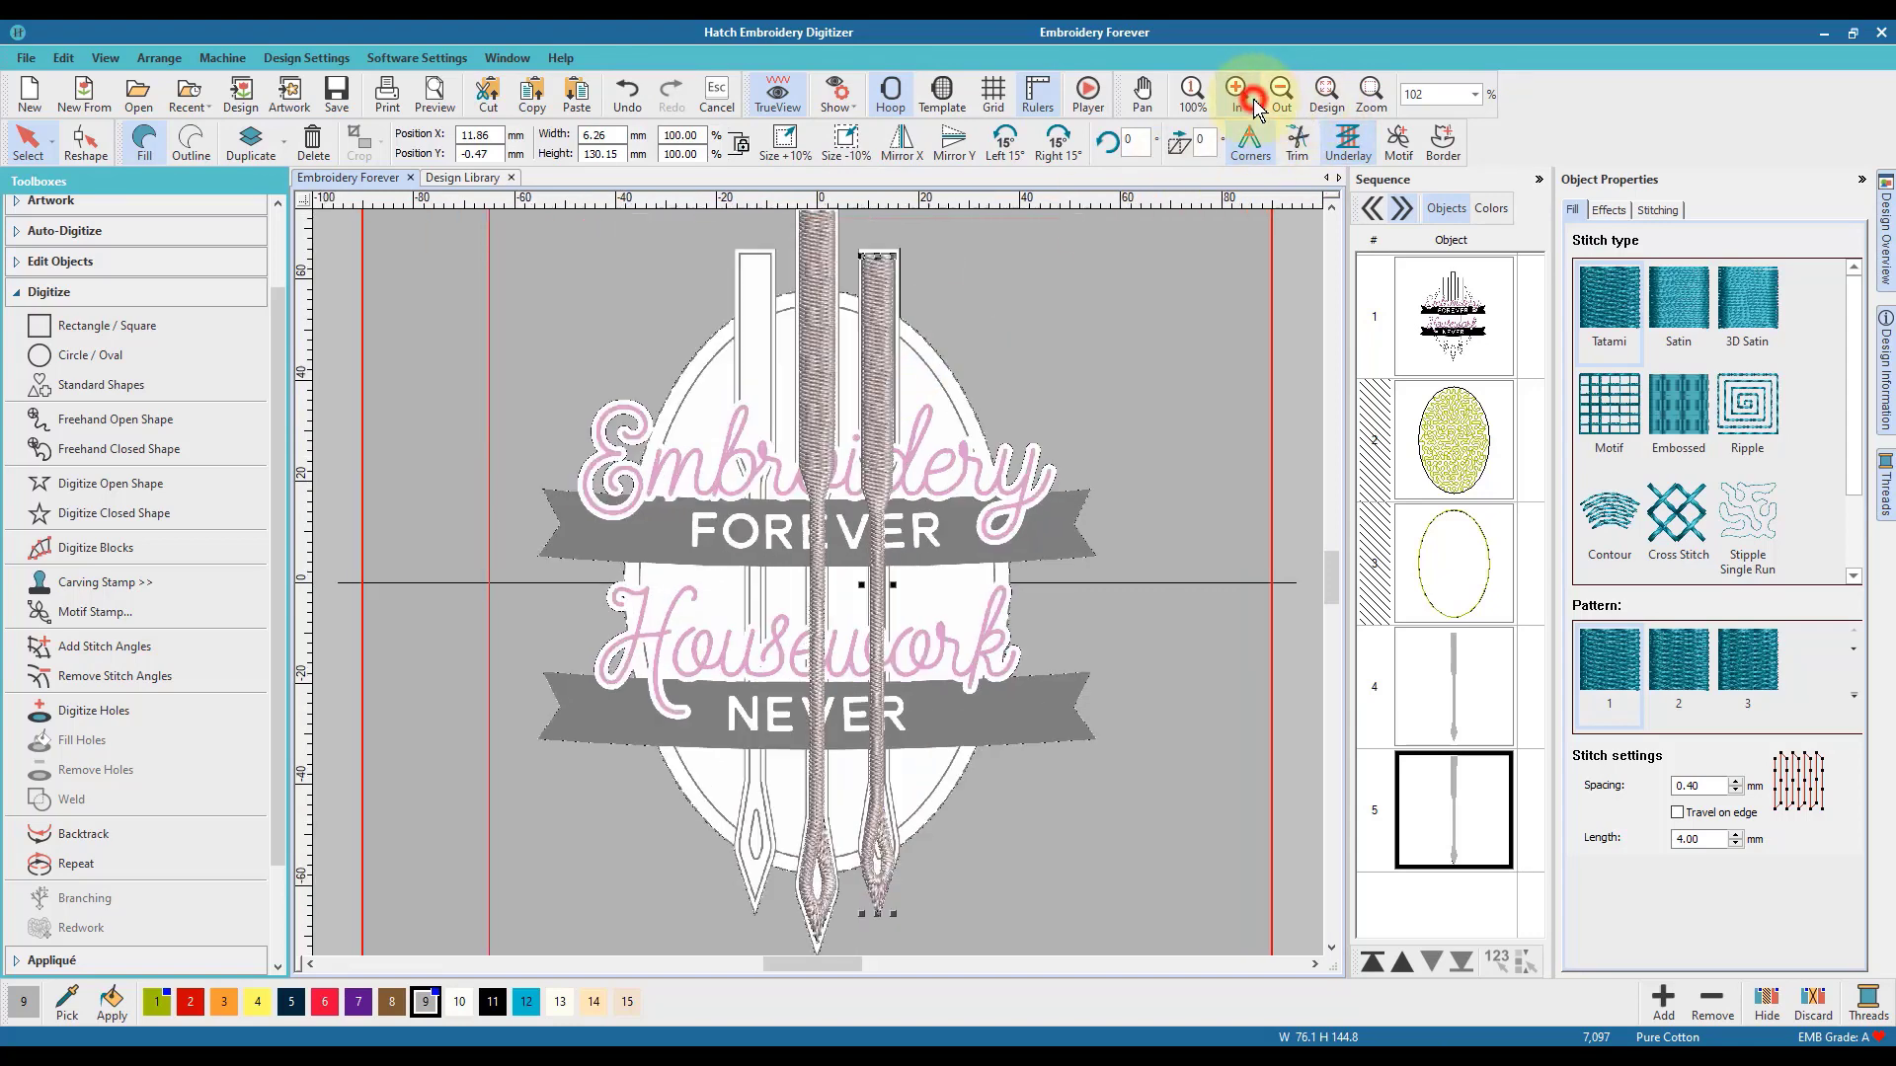
{"action": "left_click", "coordinate": [1255, 102]}
{"action": "left_click", "coordinate": [1254, 102]}
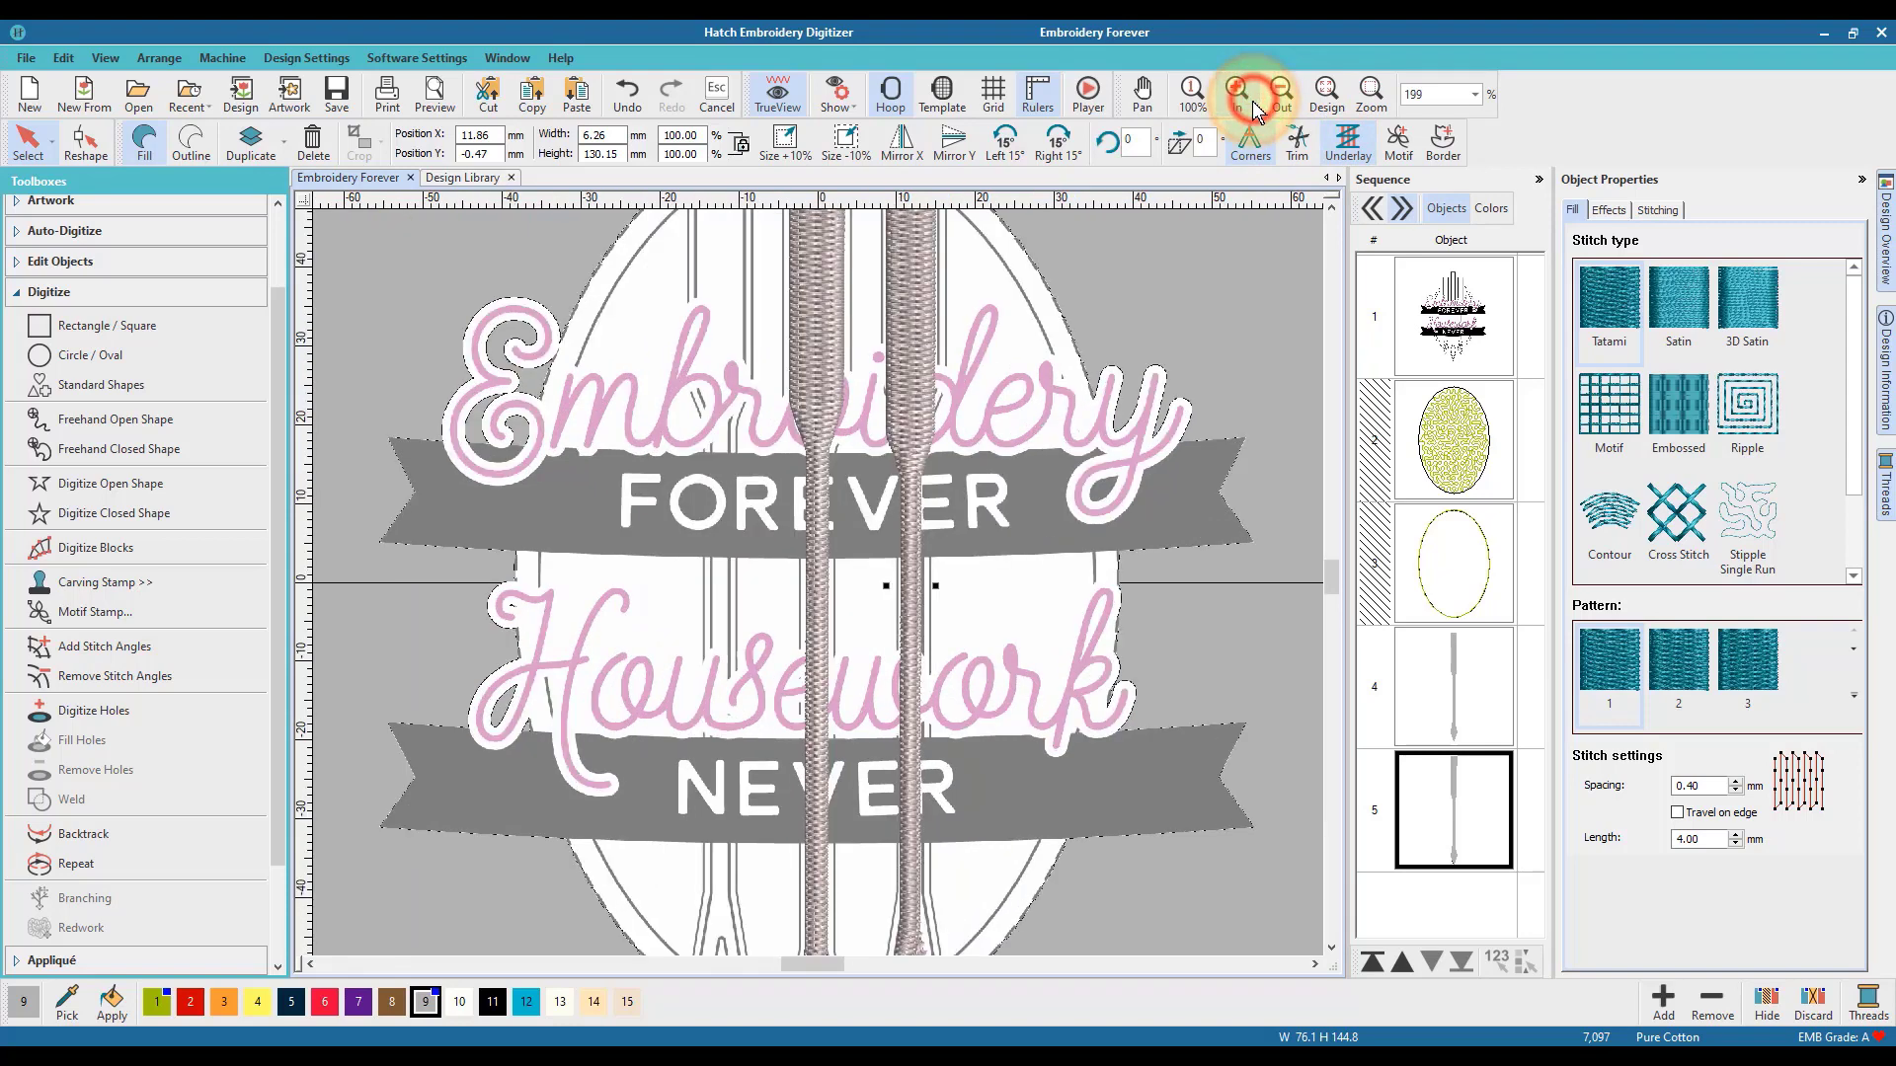
{"action": "left_click", "coordinate": [917, 326]}
{"action": "left_click_drag", "start_coordinate": [920, 316], "coordinate": [931, 326]}
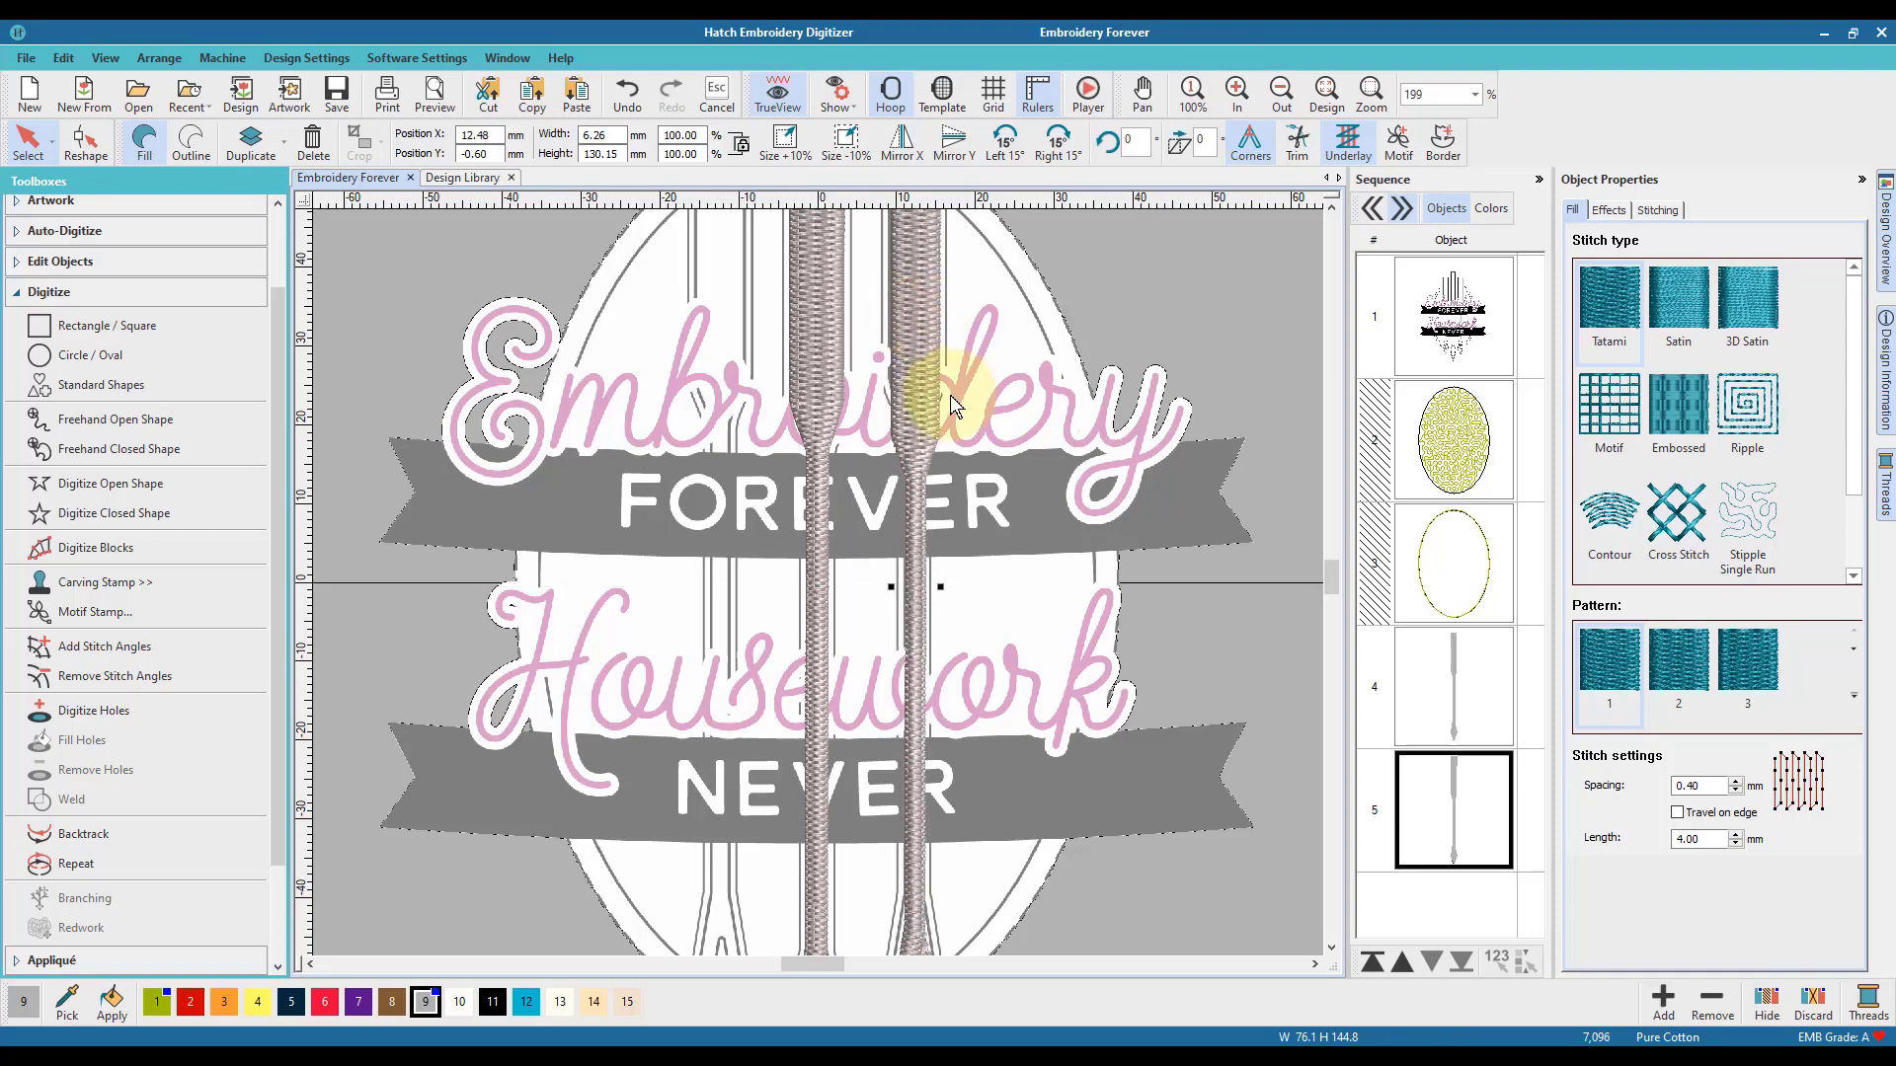
{"action": "left_click", "coordinate": [1278, 95]}
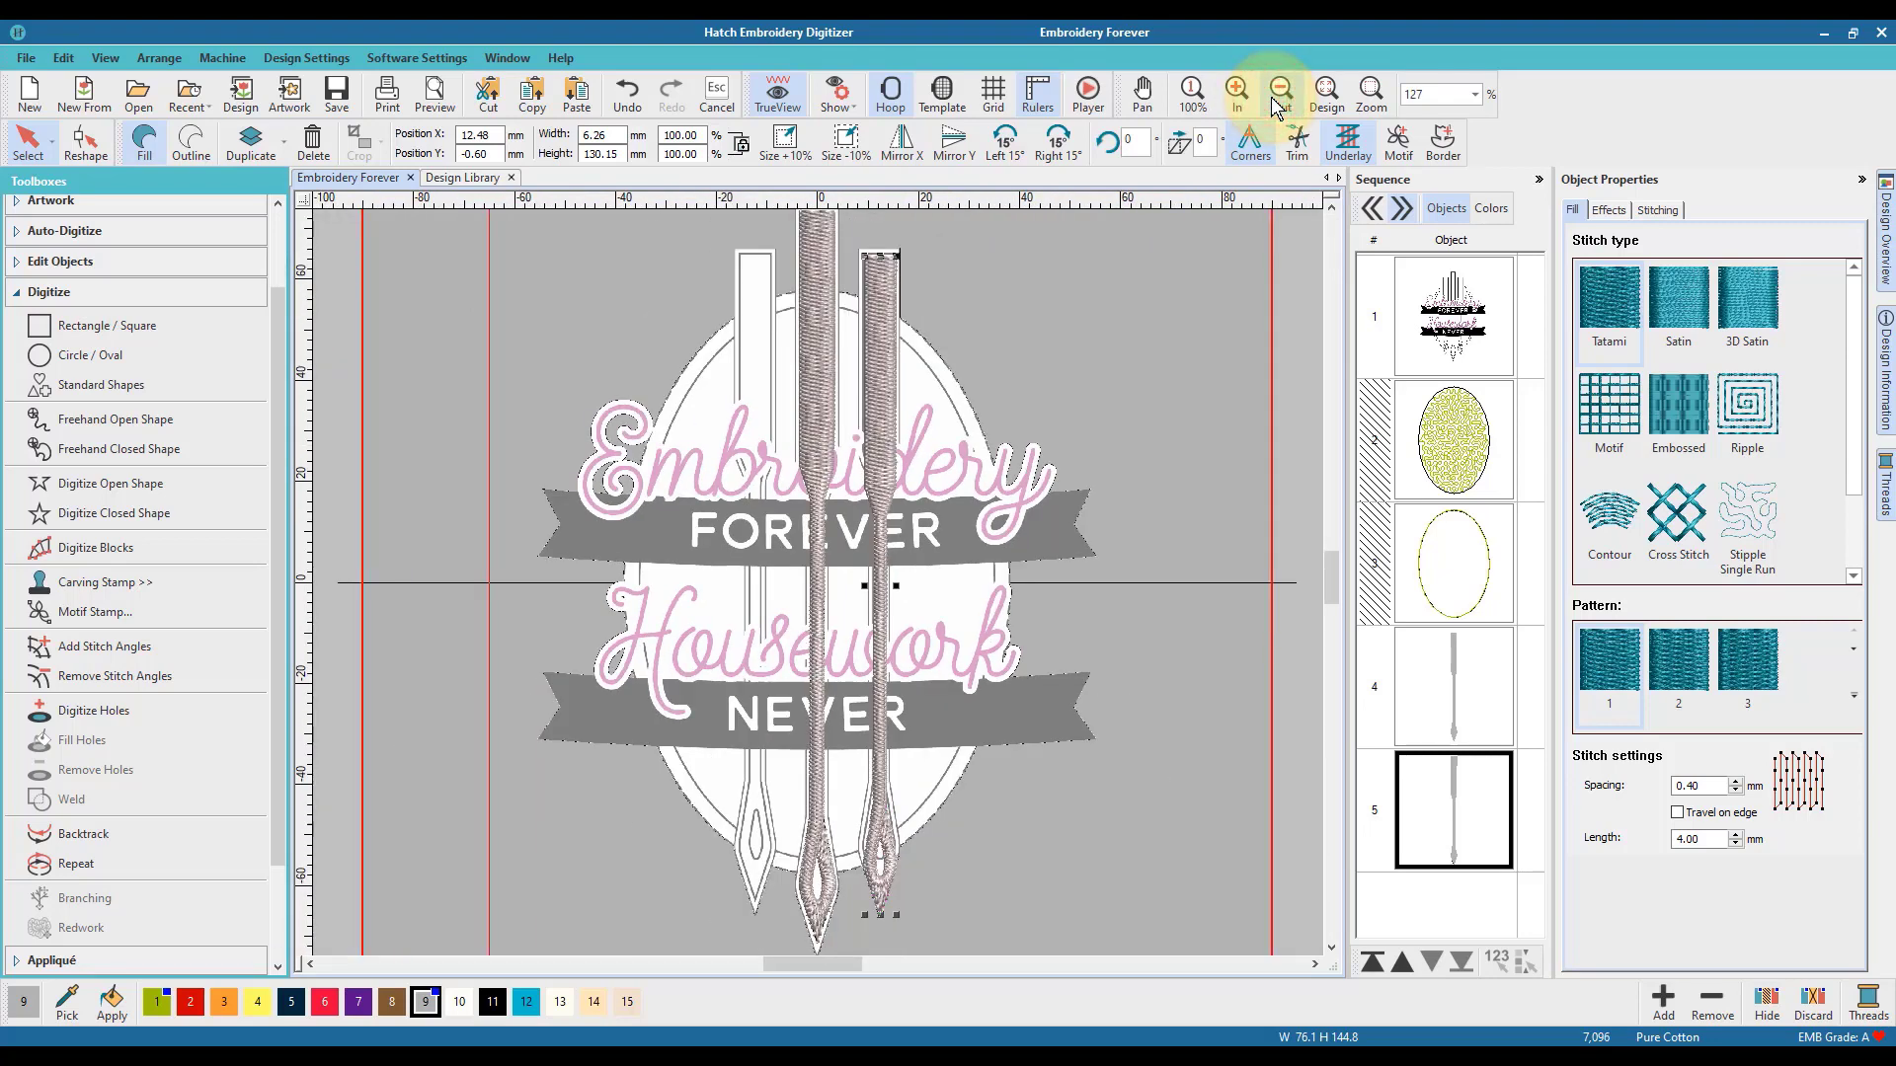
{"action": "left_click_drag", "start_coordinate": [883, 283], "coordinate": [883, 283]}
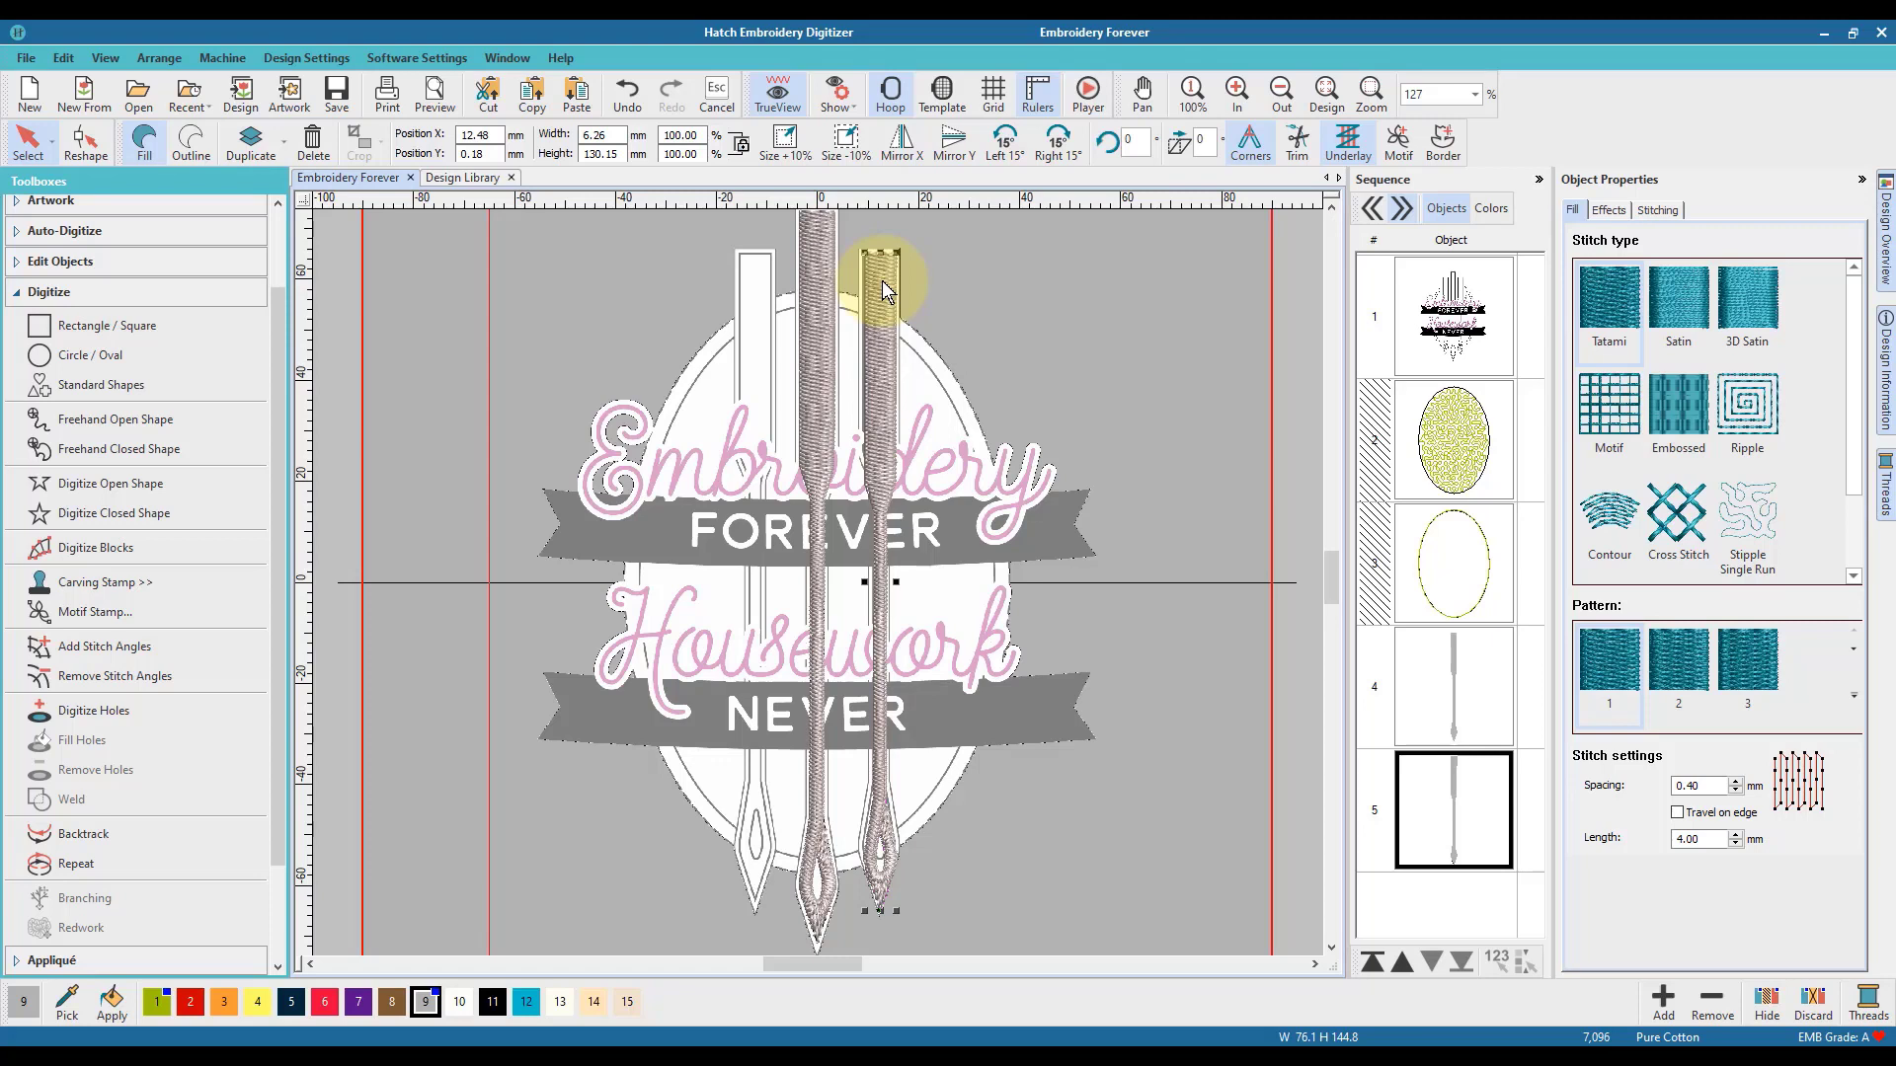
Paste another copy of the smaller needle and place it left of the centre needle.
{"action": "left_click", "coordinate": [538, 91]}
{"action": "left_click", "coordinate": [577, 96]}
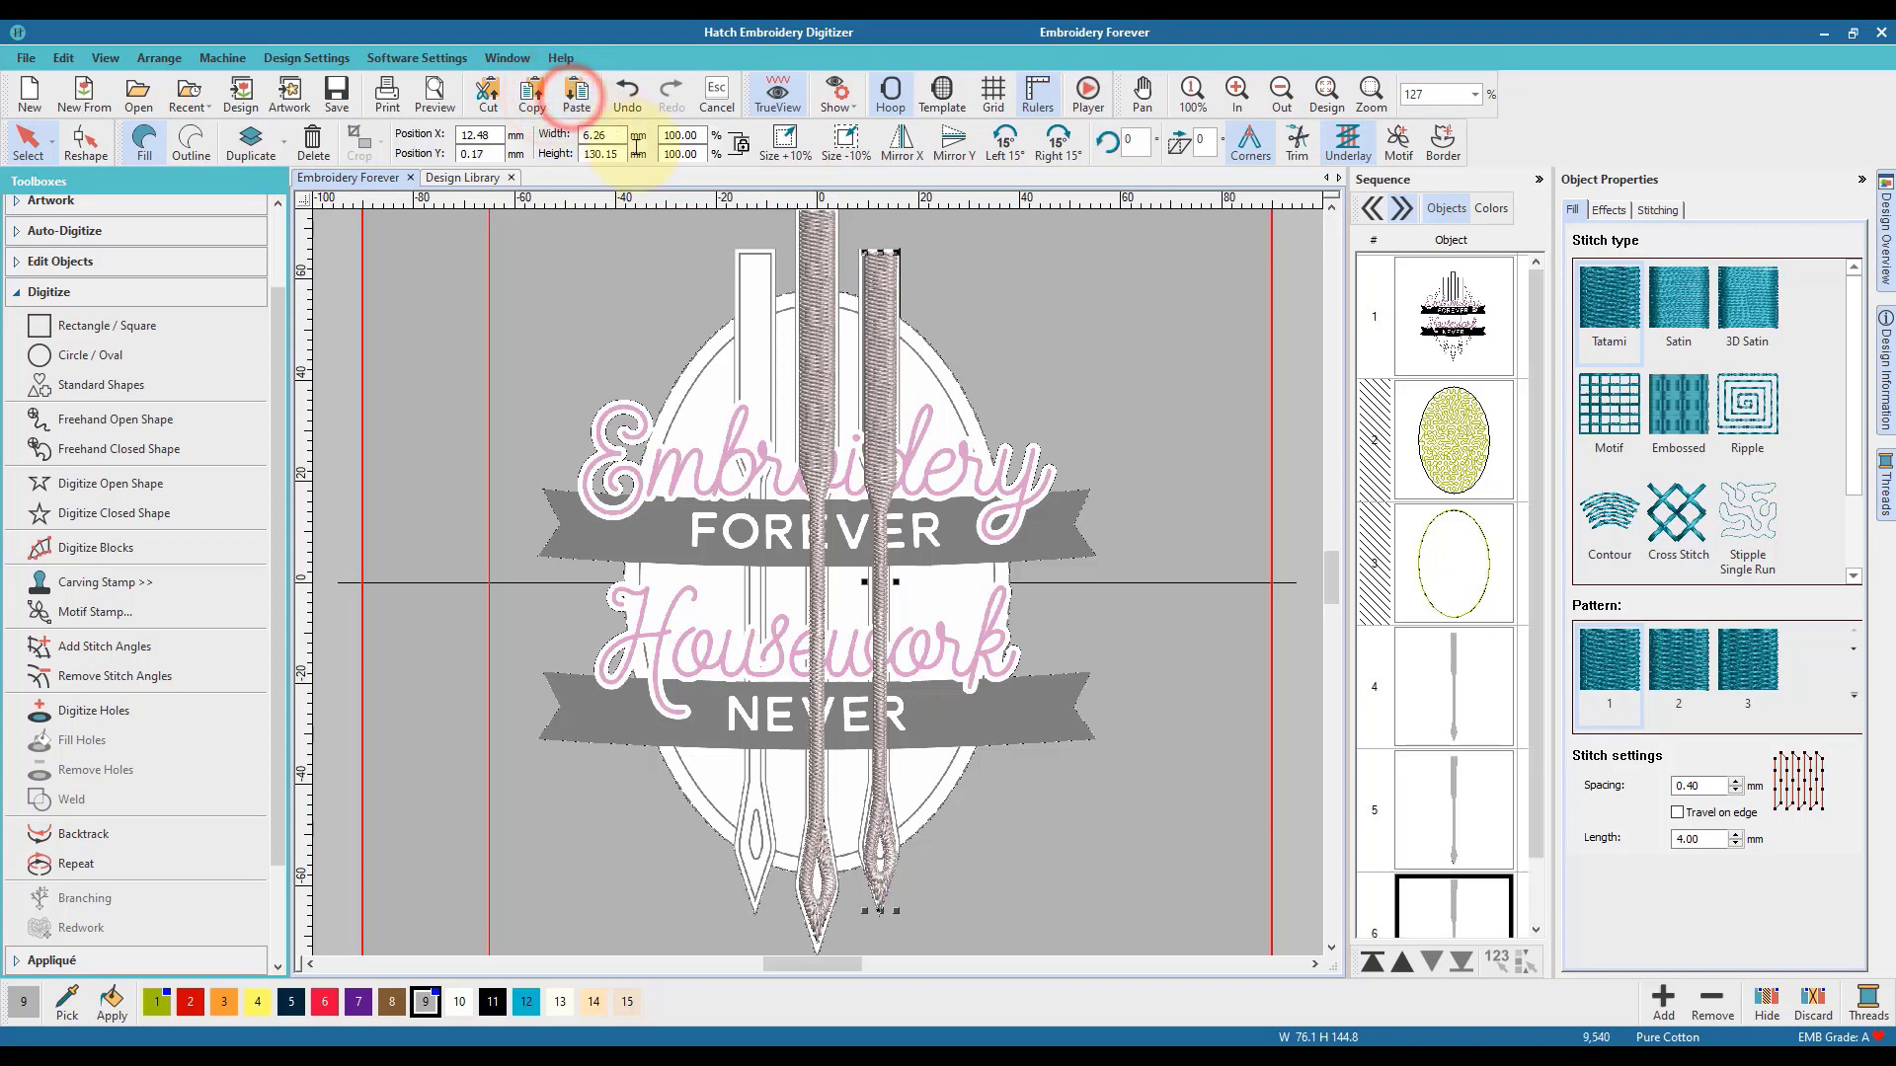
{"action": "left_click_drag", "start_coordinate": [885, 278], "coordinate": [761, 276]}
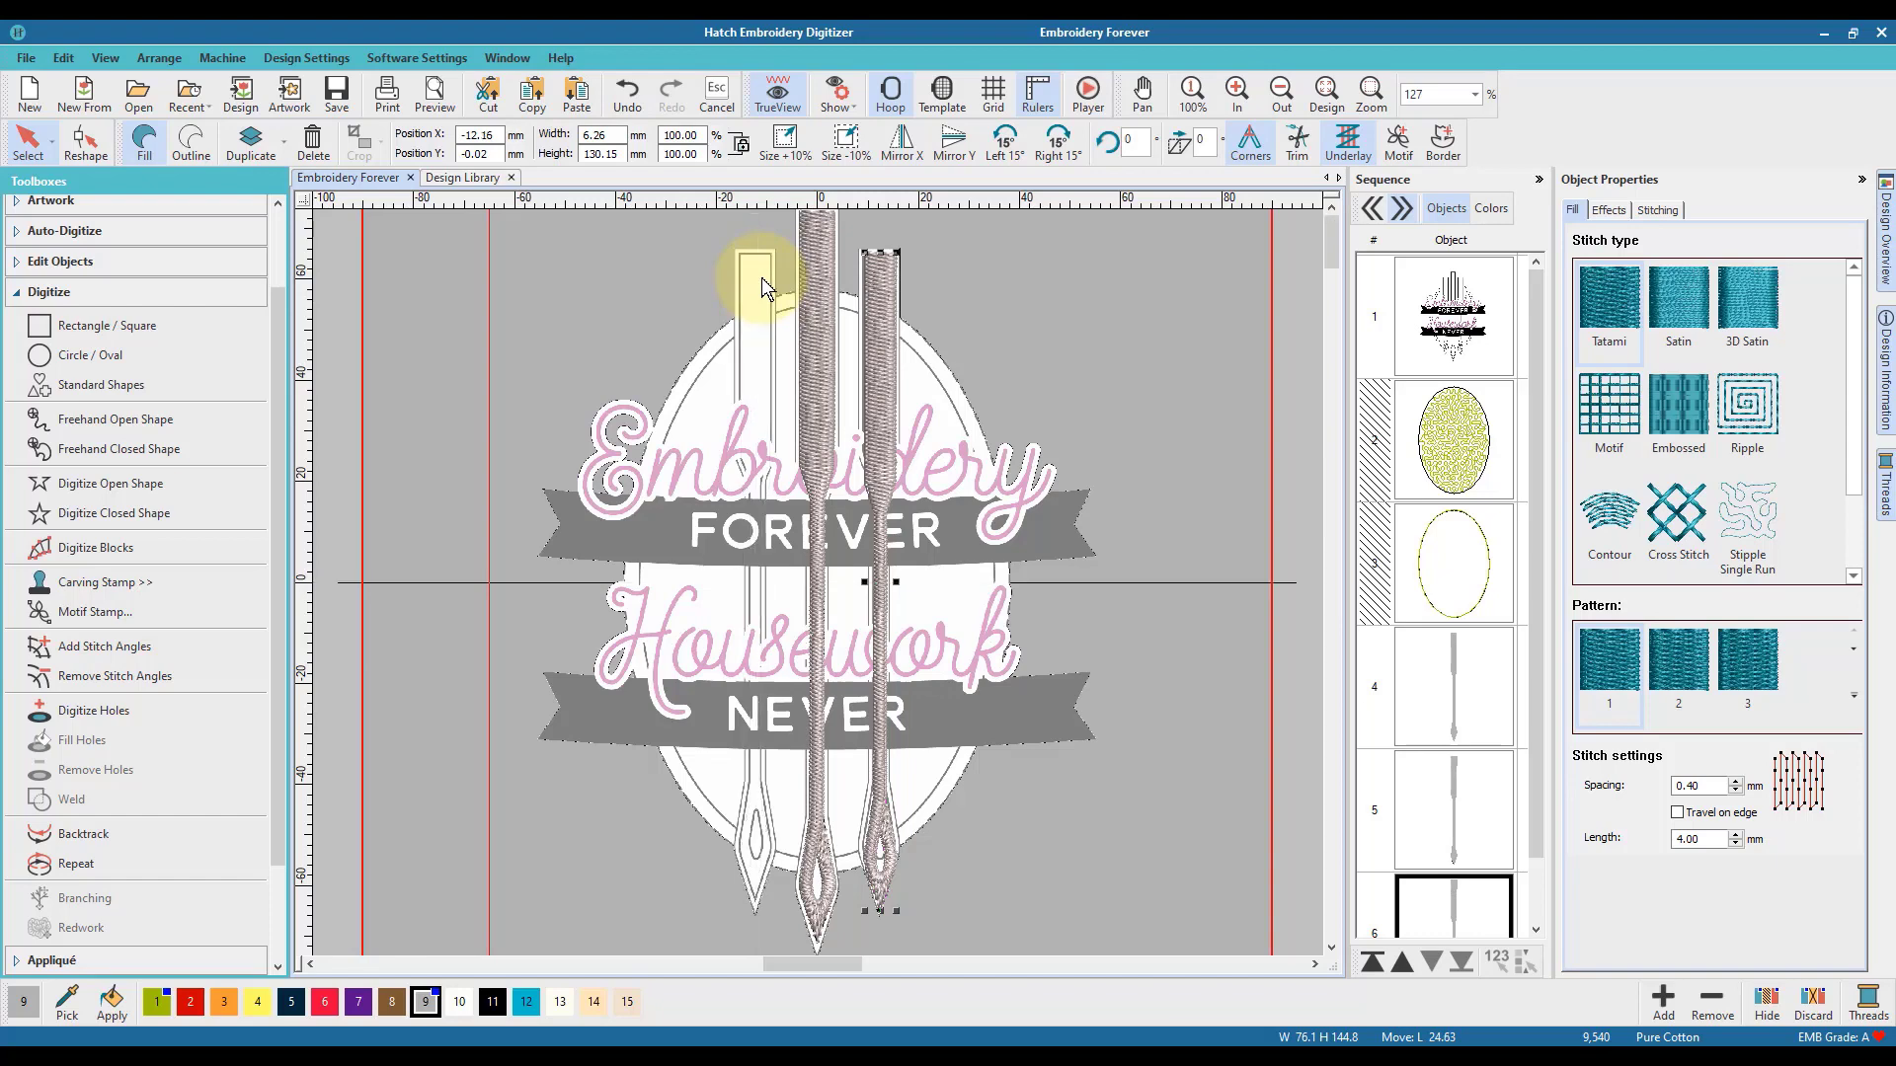
Align the left and right needles along their tops with Align Top.
{"action": "left_click", "coordinate": [881, 287], "text": "ctrl"}
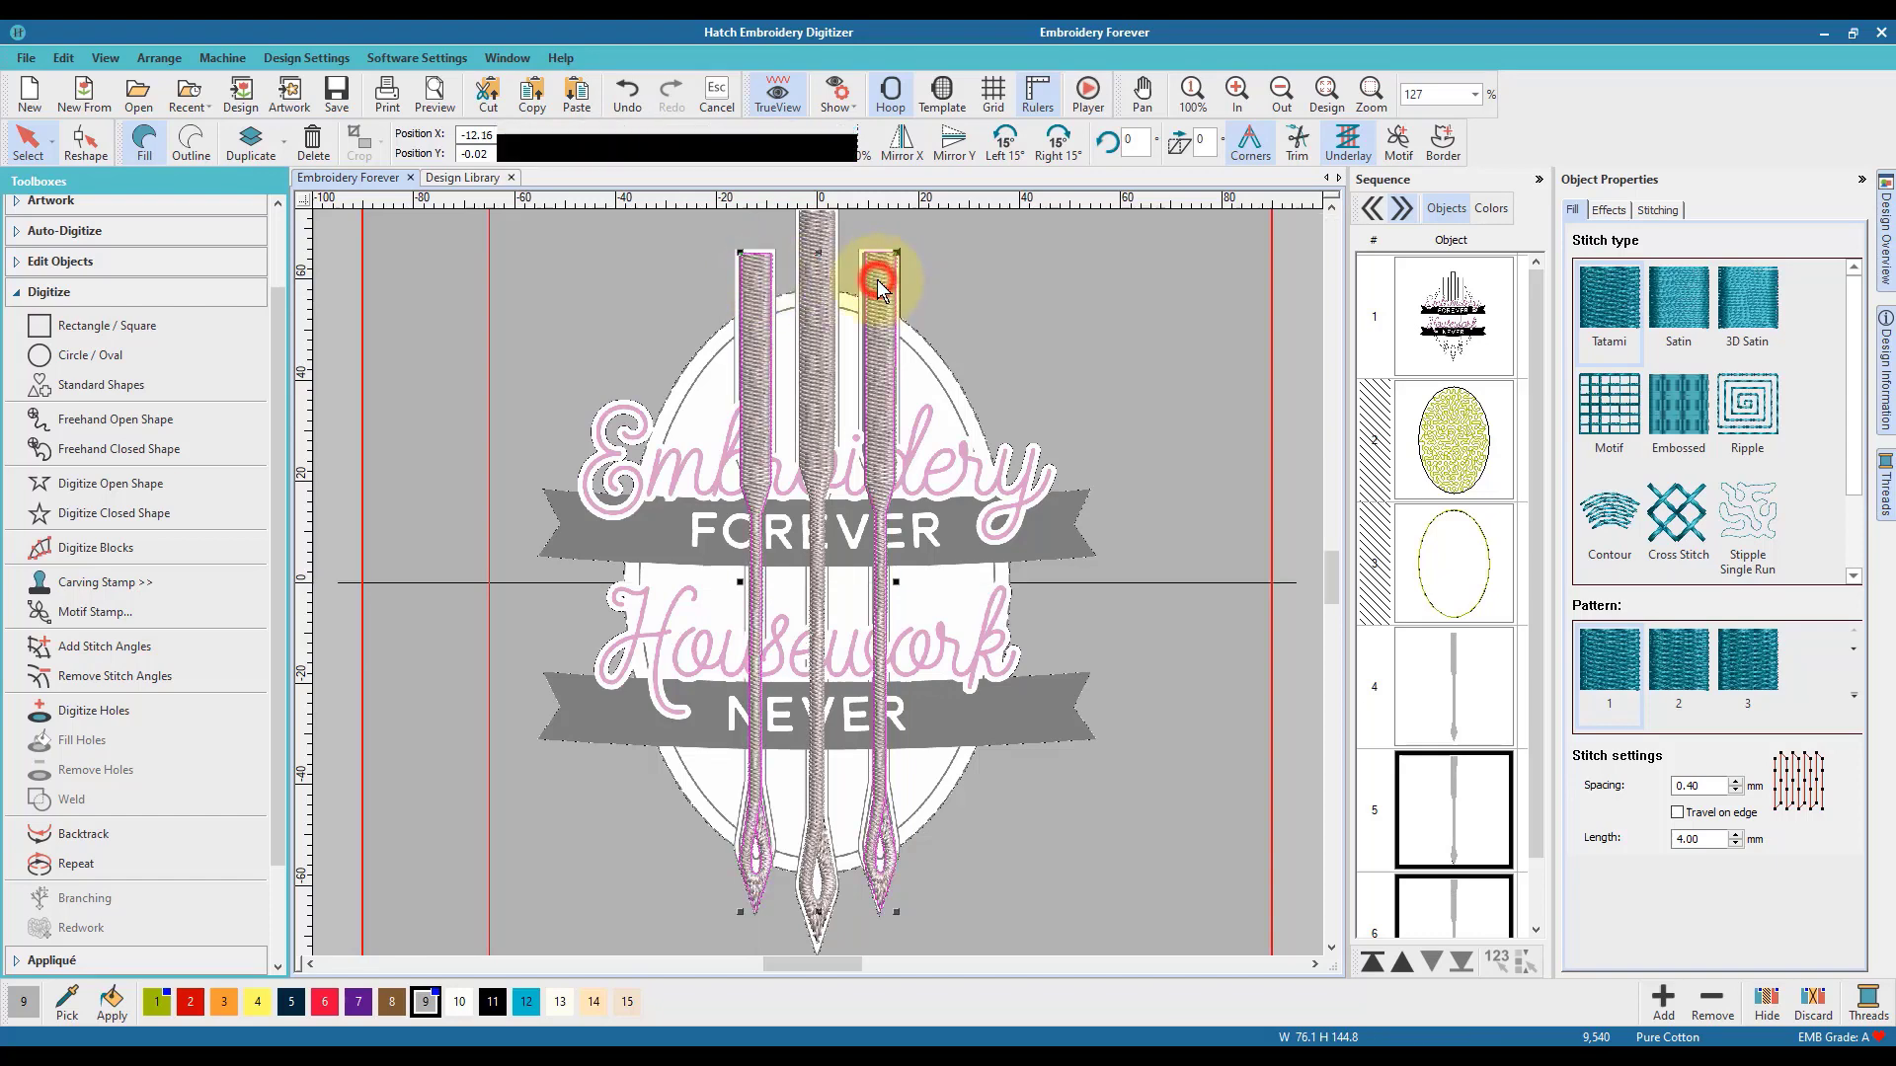
{"action": "right_click", "coordinate": [881, 288]}
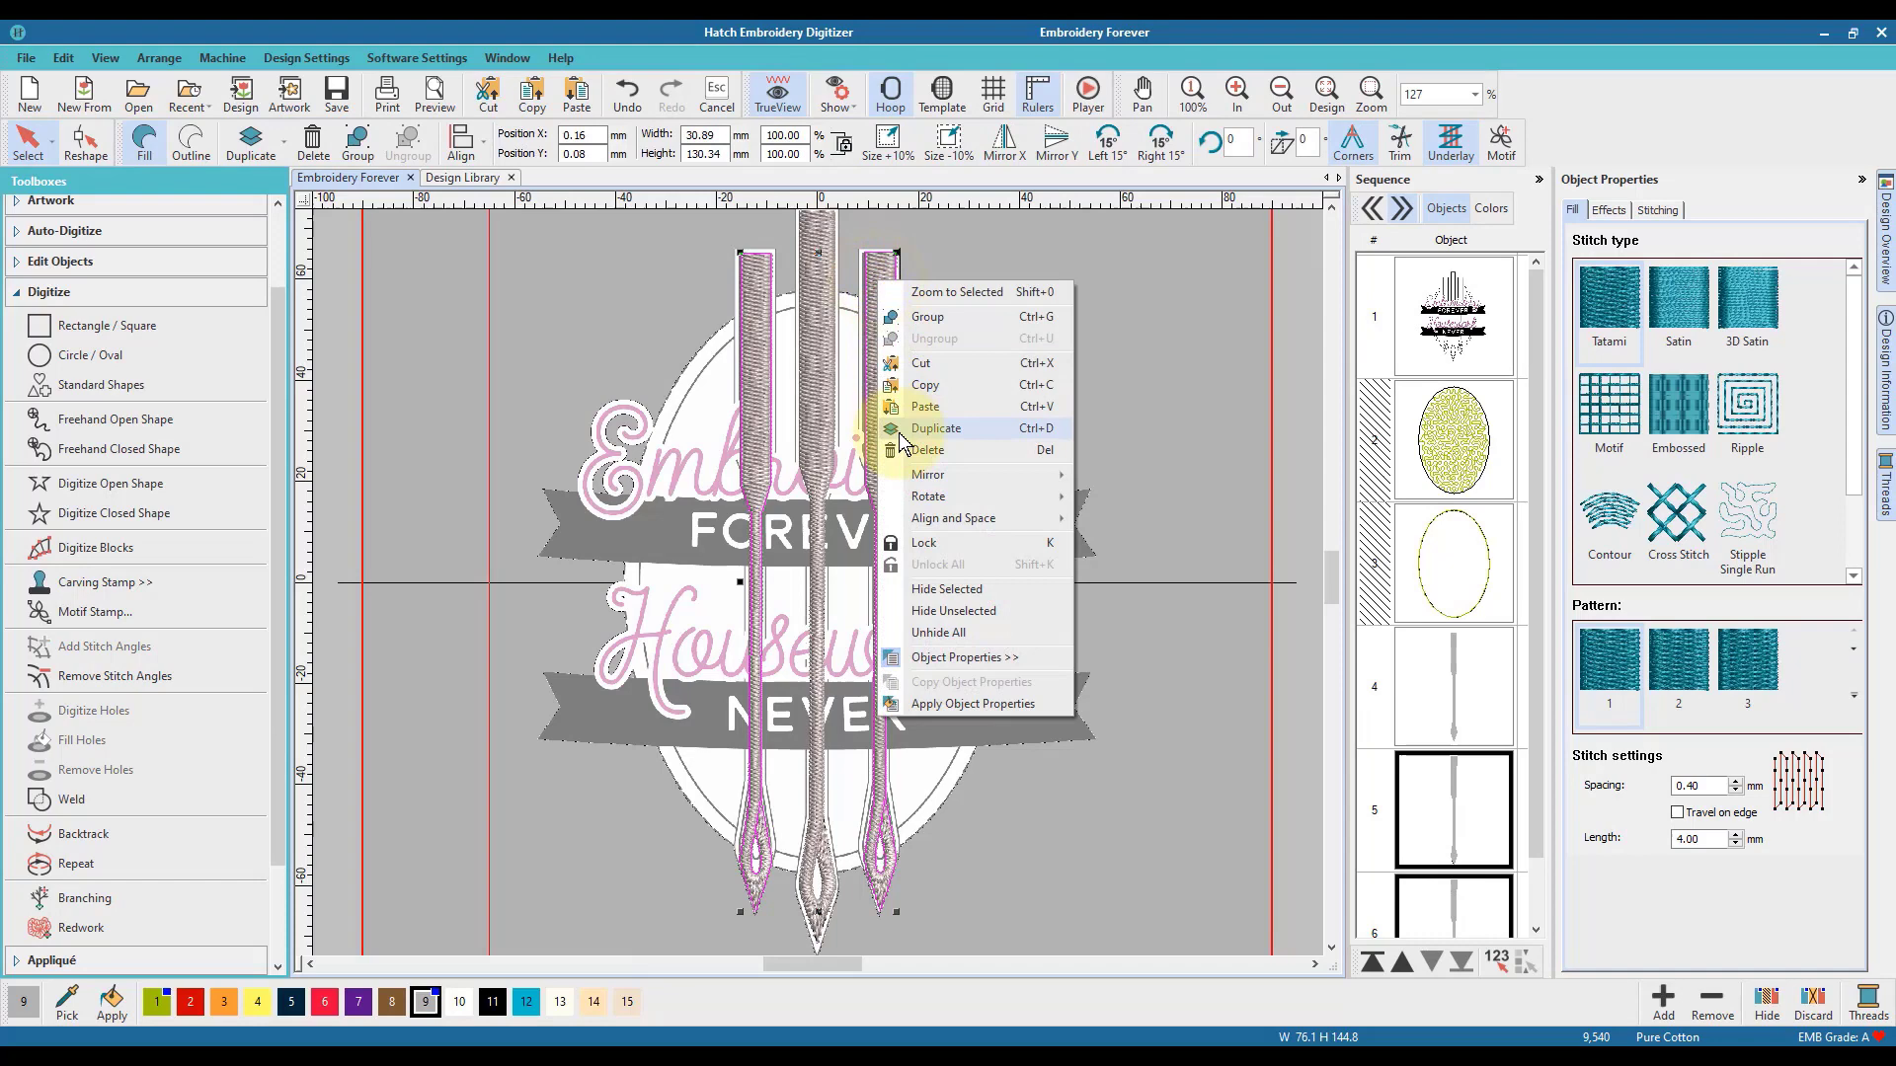
{"action": "left_click", "coordinate": [907, 509]}
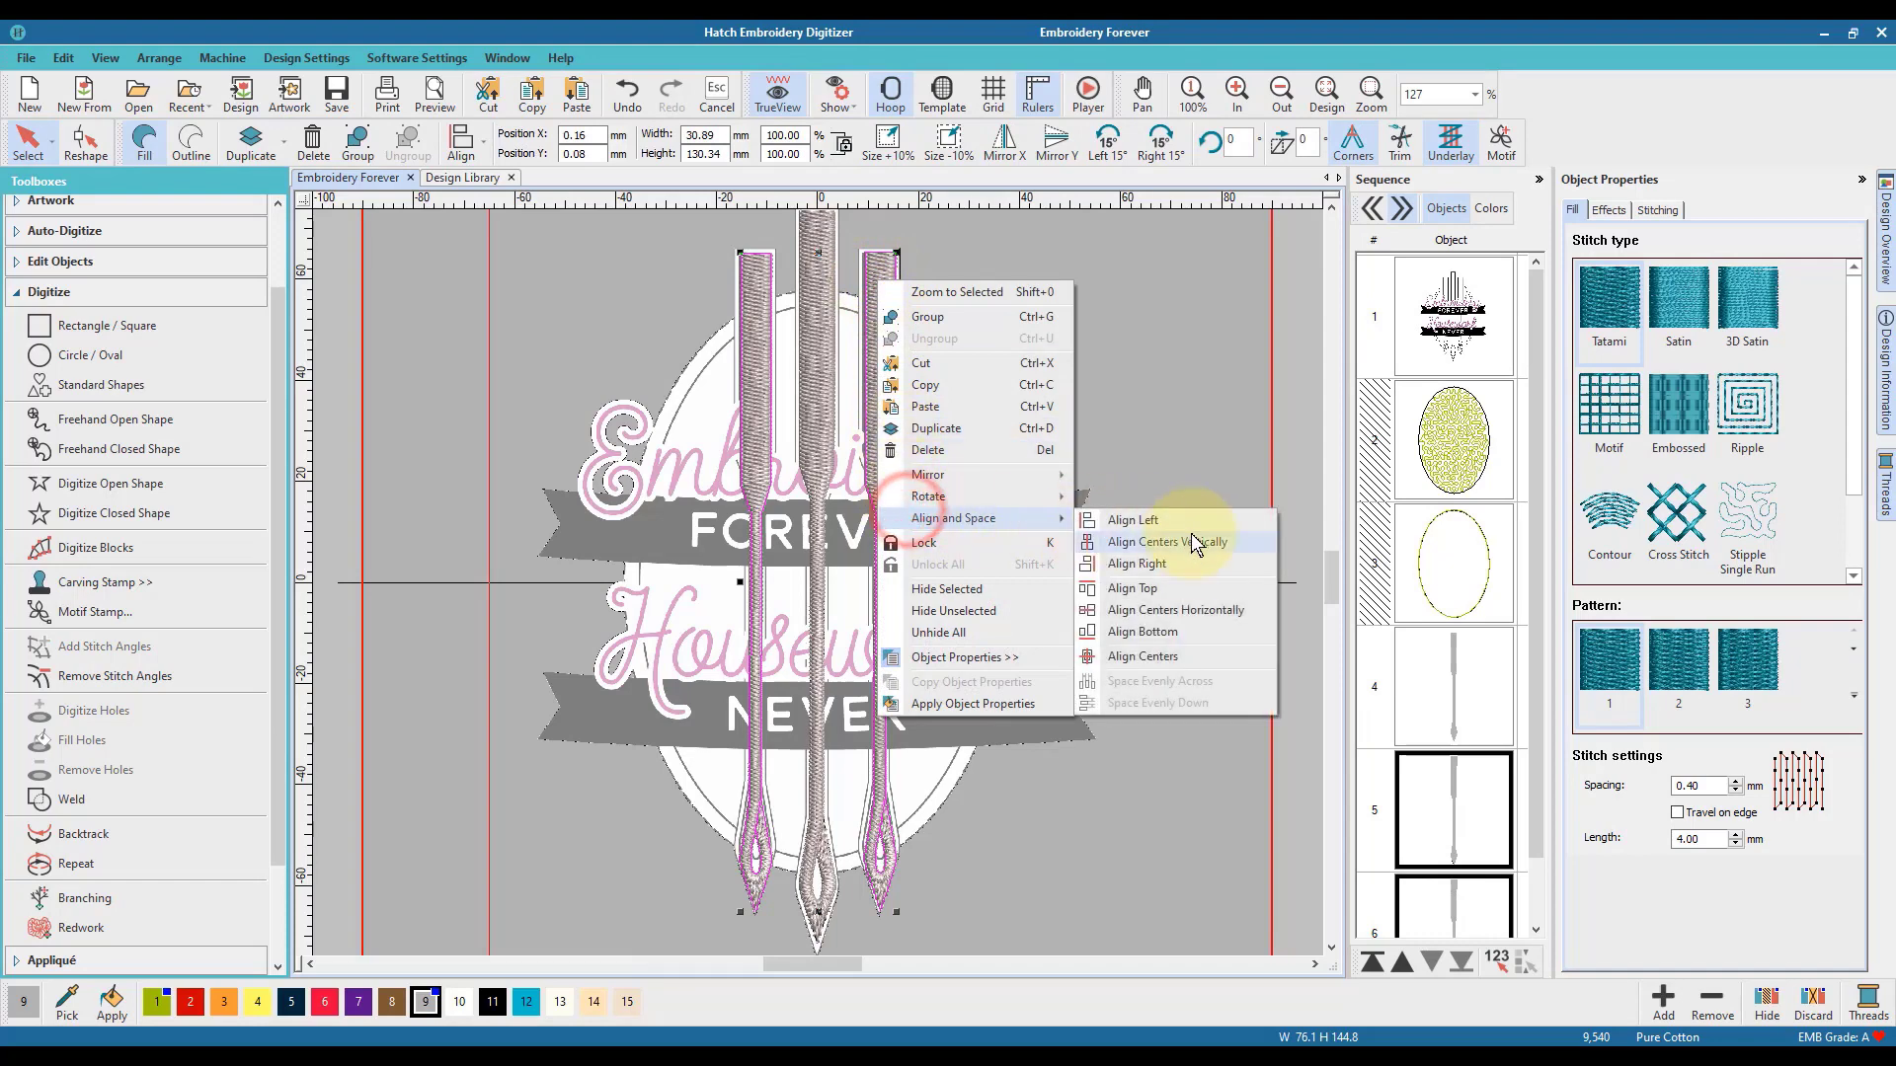
{"action": "left_click", "coordinate": [1175, 583]}
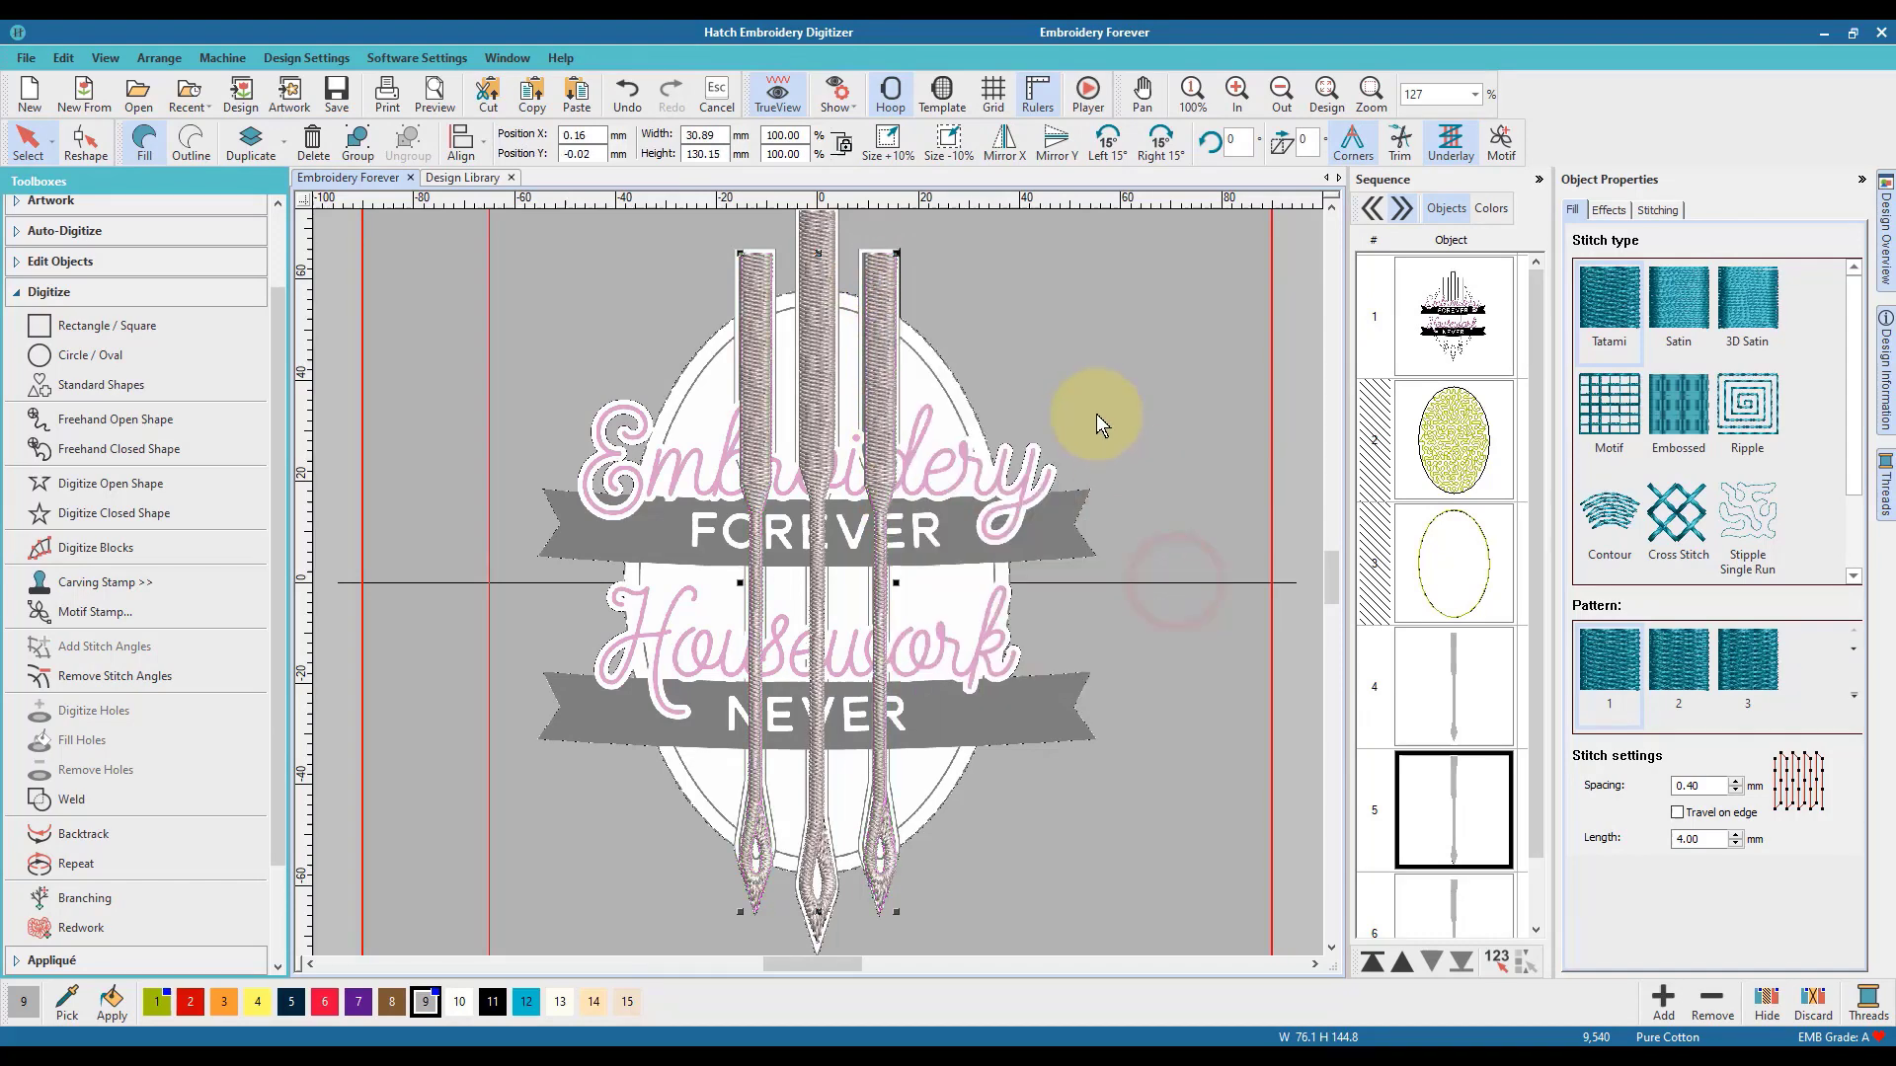
Select all three needles and apply Space Evenly Across.
{"action": "left_click", "coordinate": [1029, 284]}
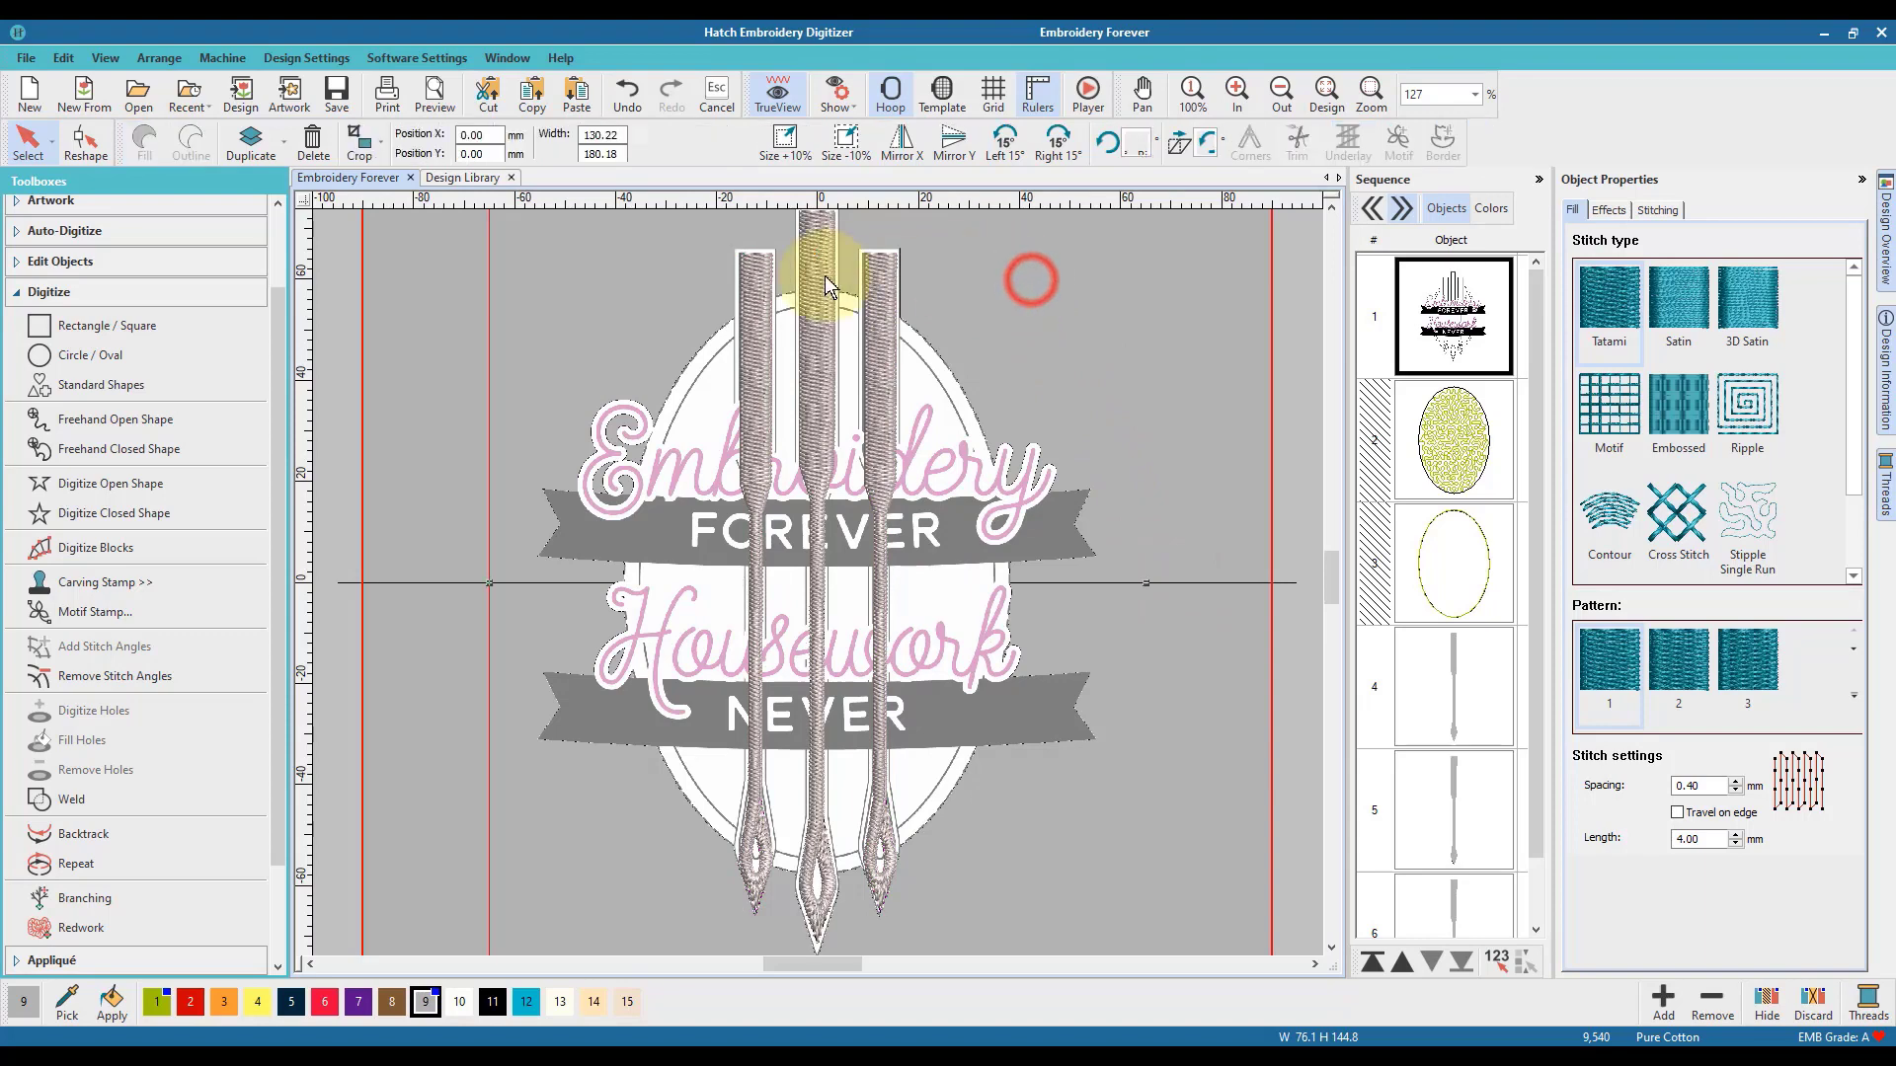
{"action": "left_click", "coordinate": [756, 273]}
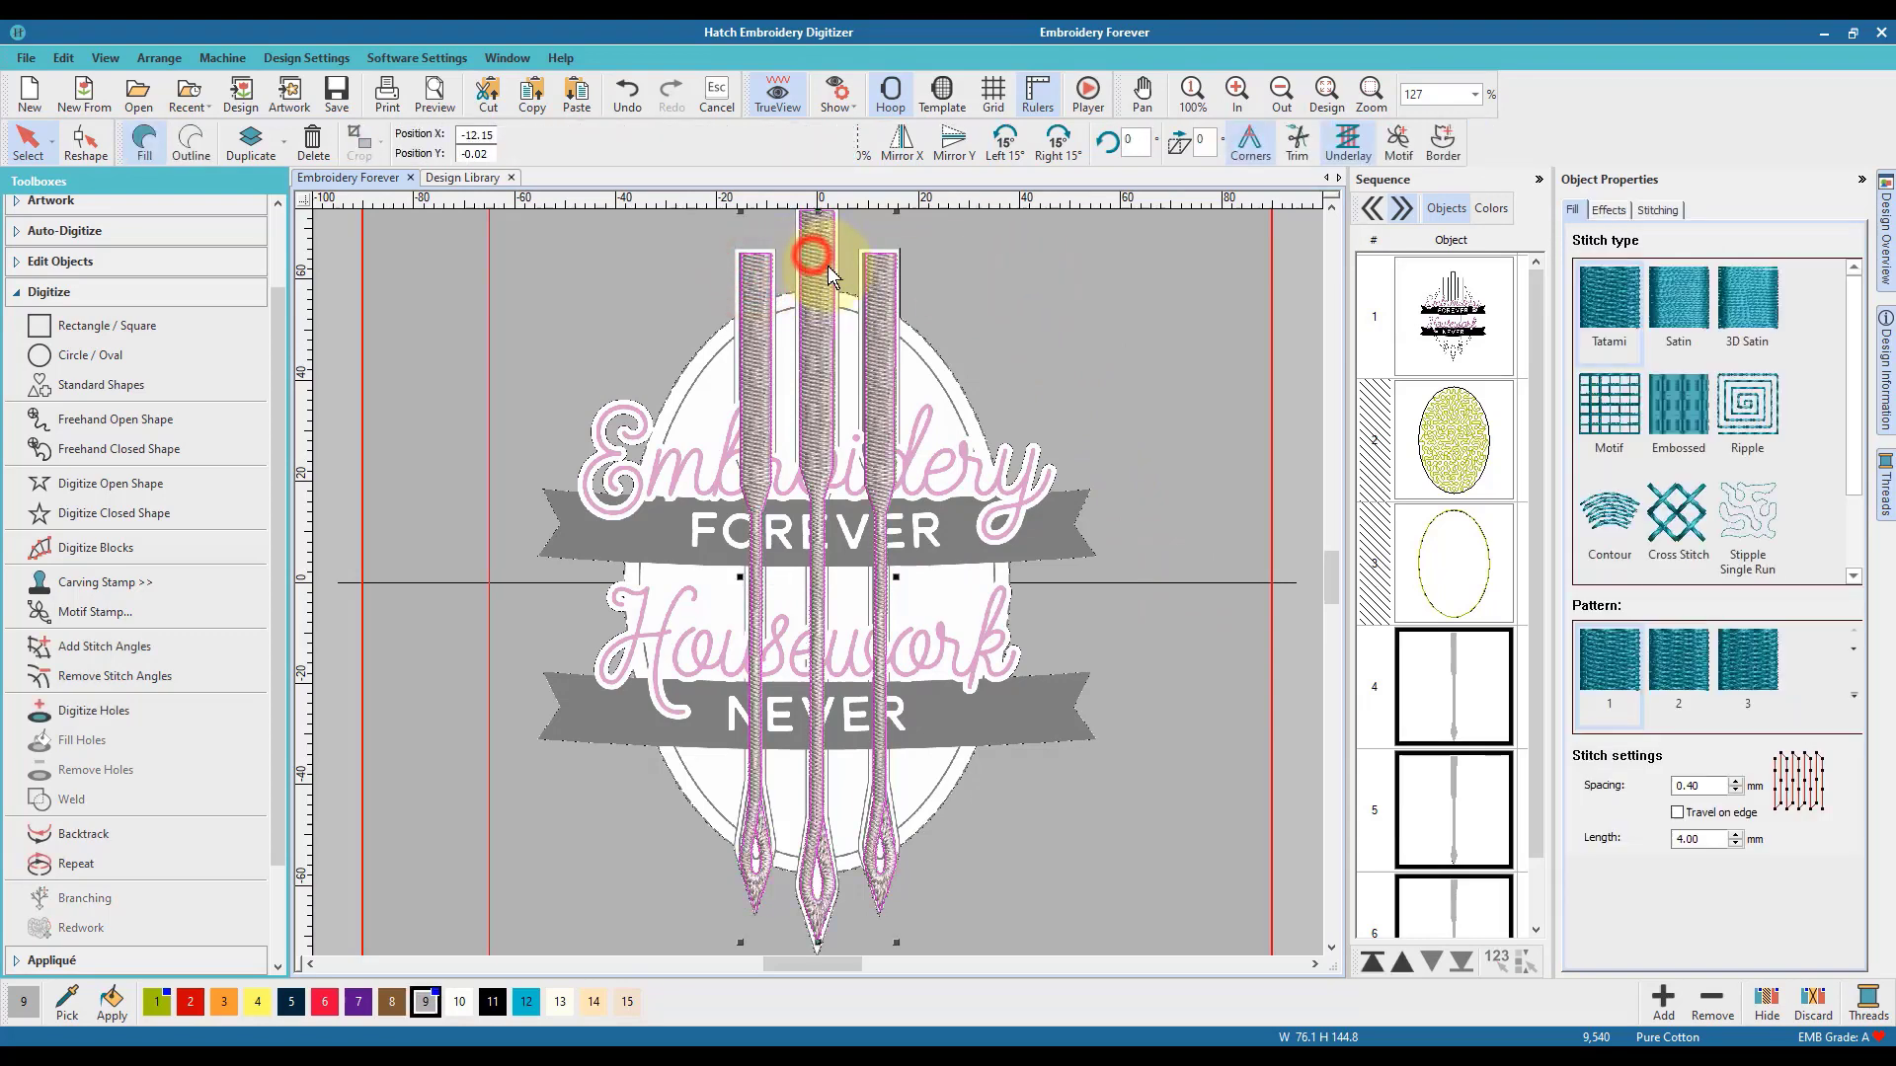
{"action": "left_click", "coordinate": [816, 265], "text": "shift"}
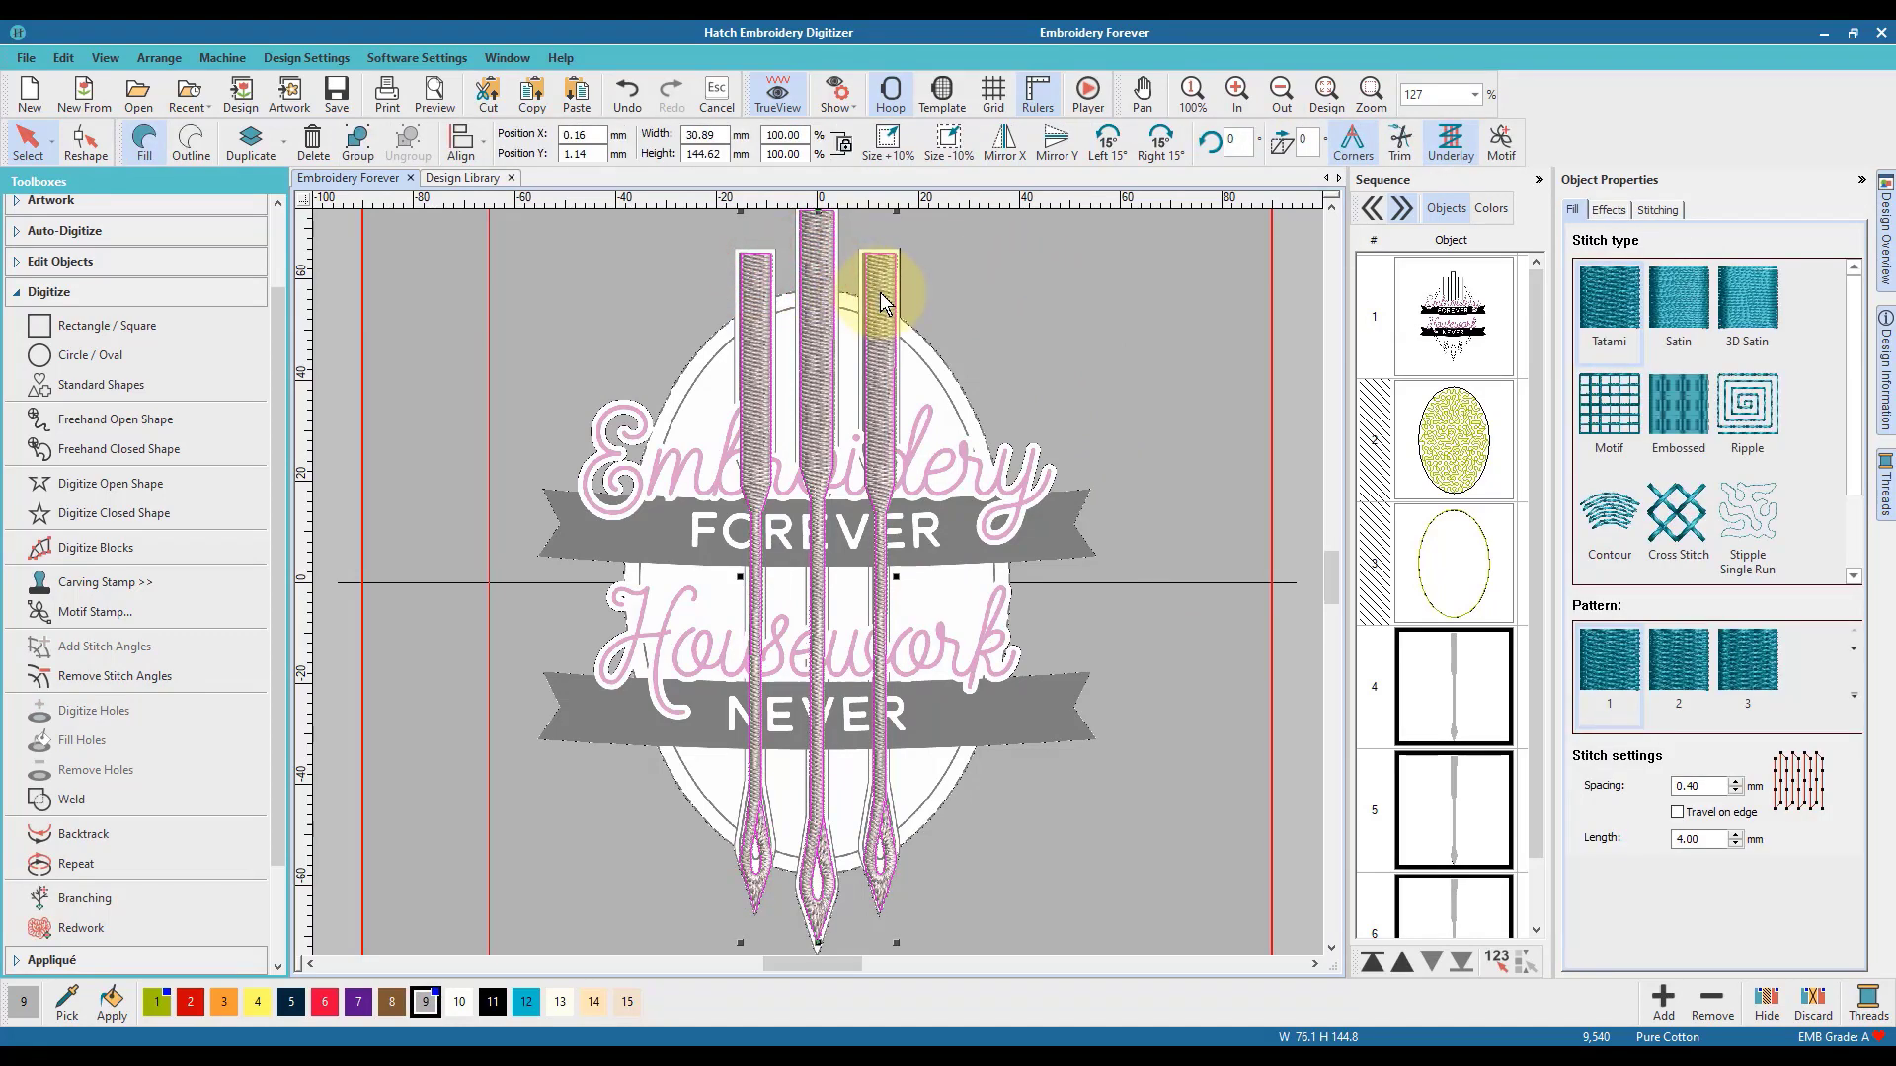
{"action": "right_click", "coordinate": [882, 301]}
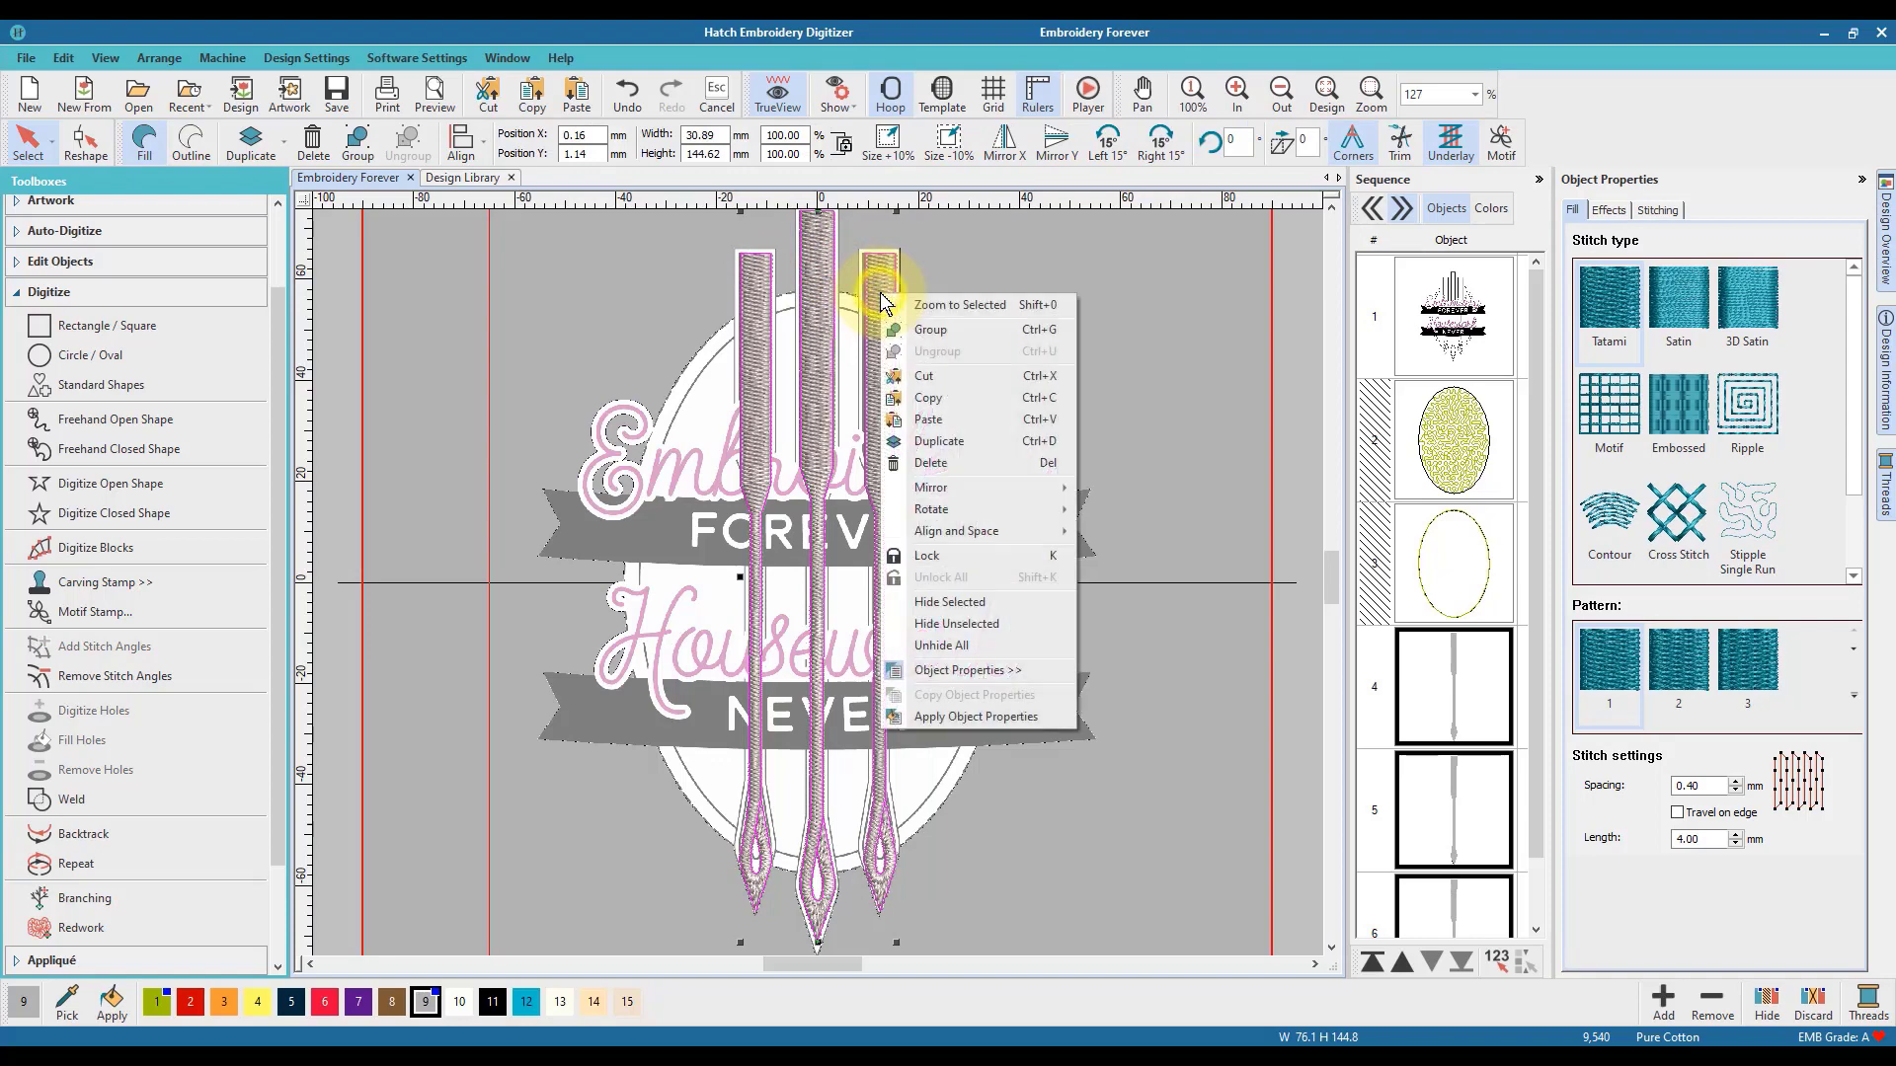
{"action": "mouse_move", "coordinate": [946, 541]}
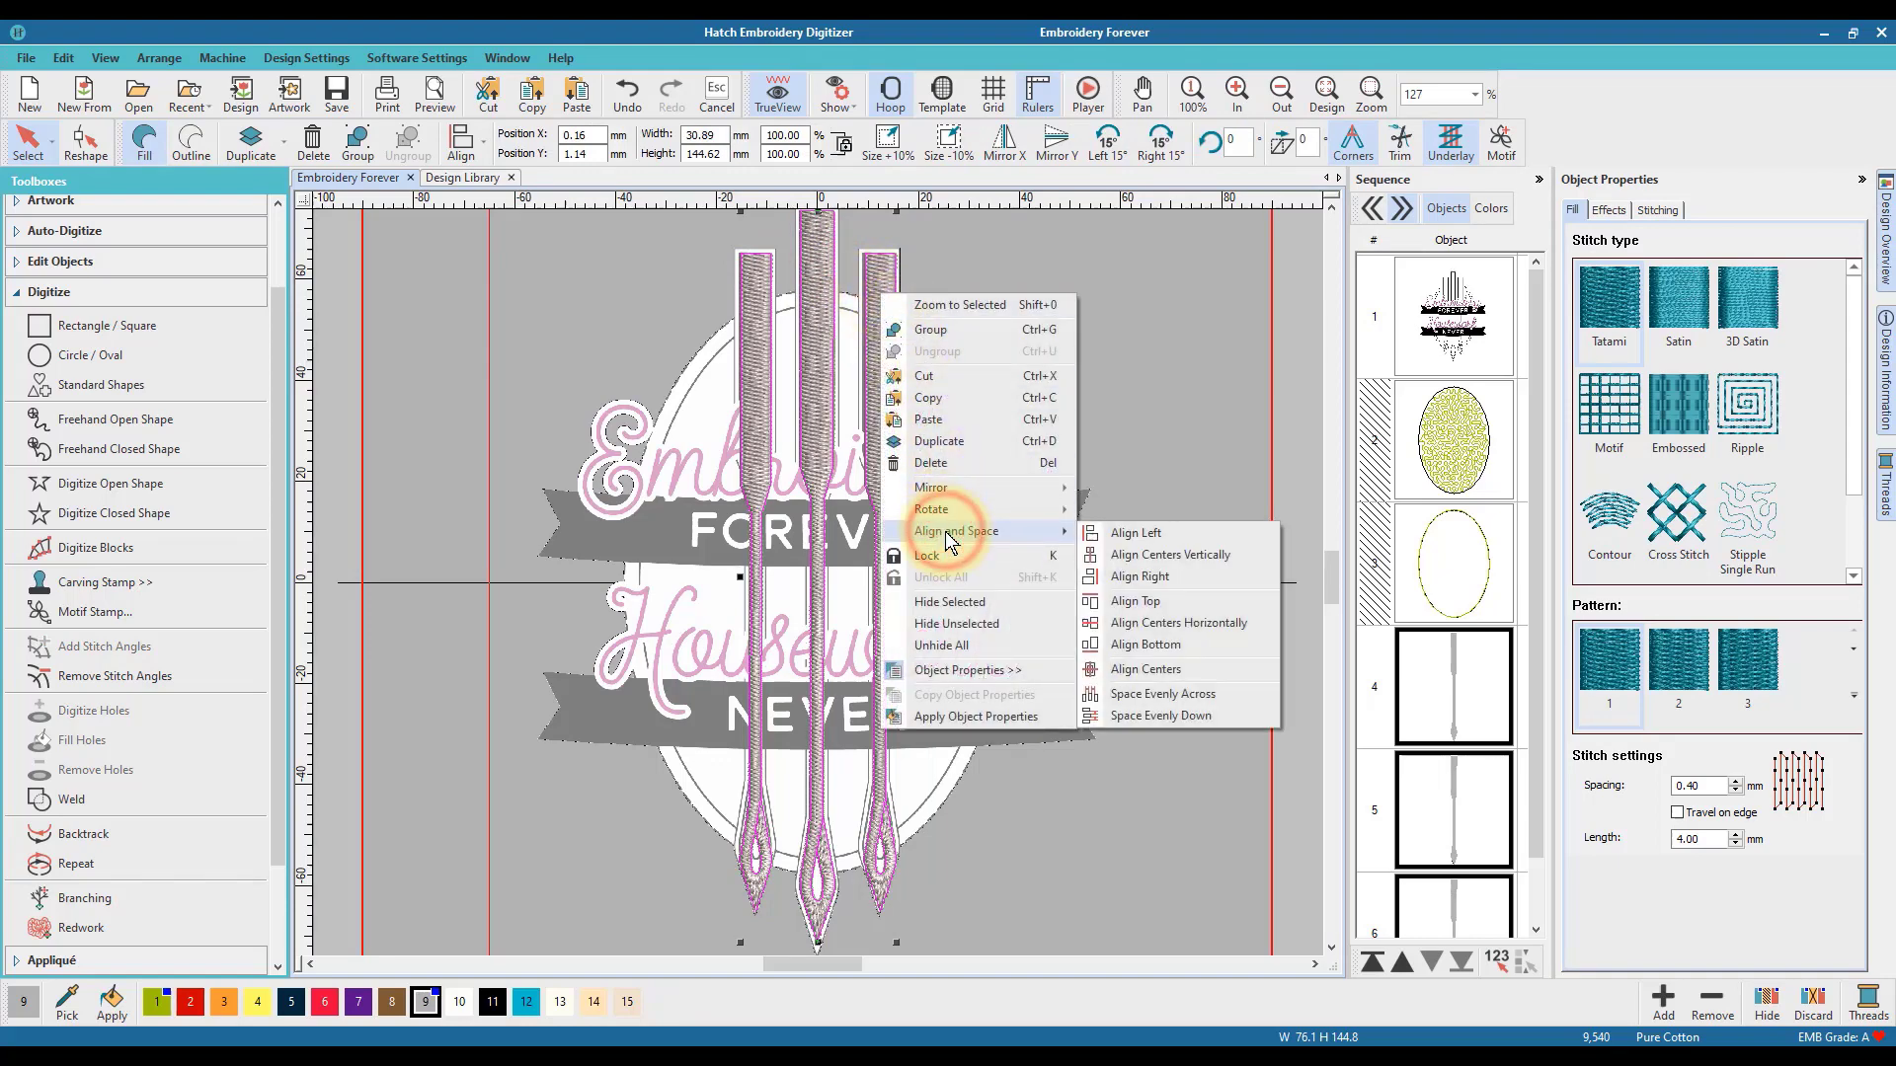
{"action": "left_click", "coordinate": [1164, 696]}
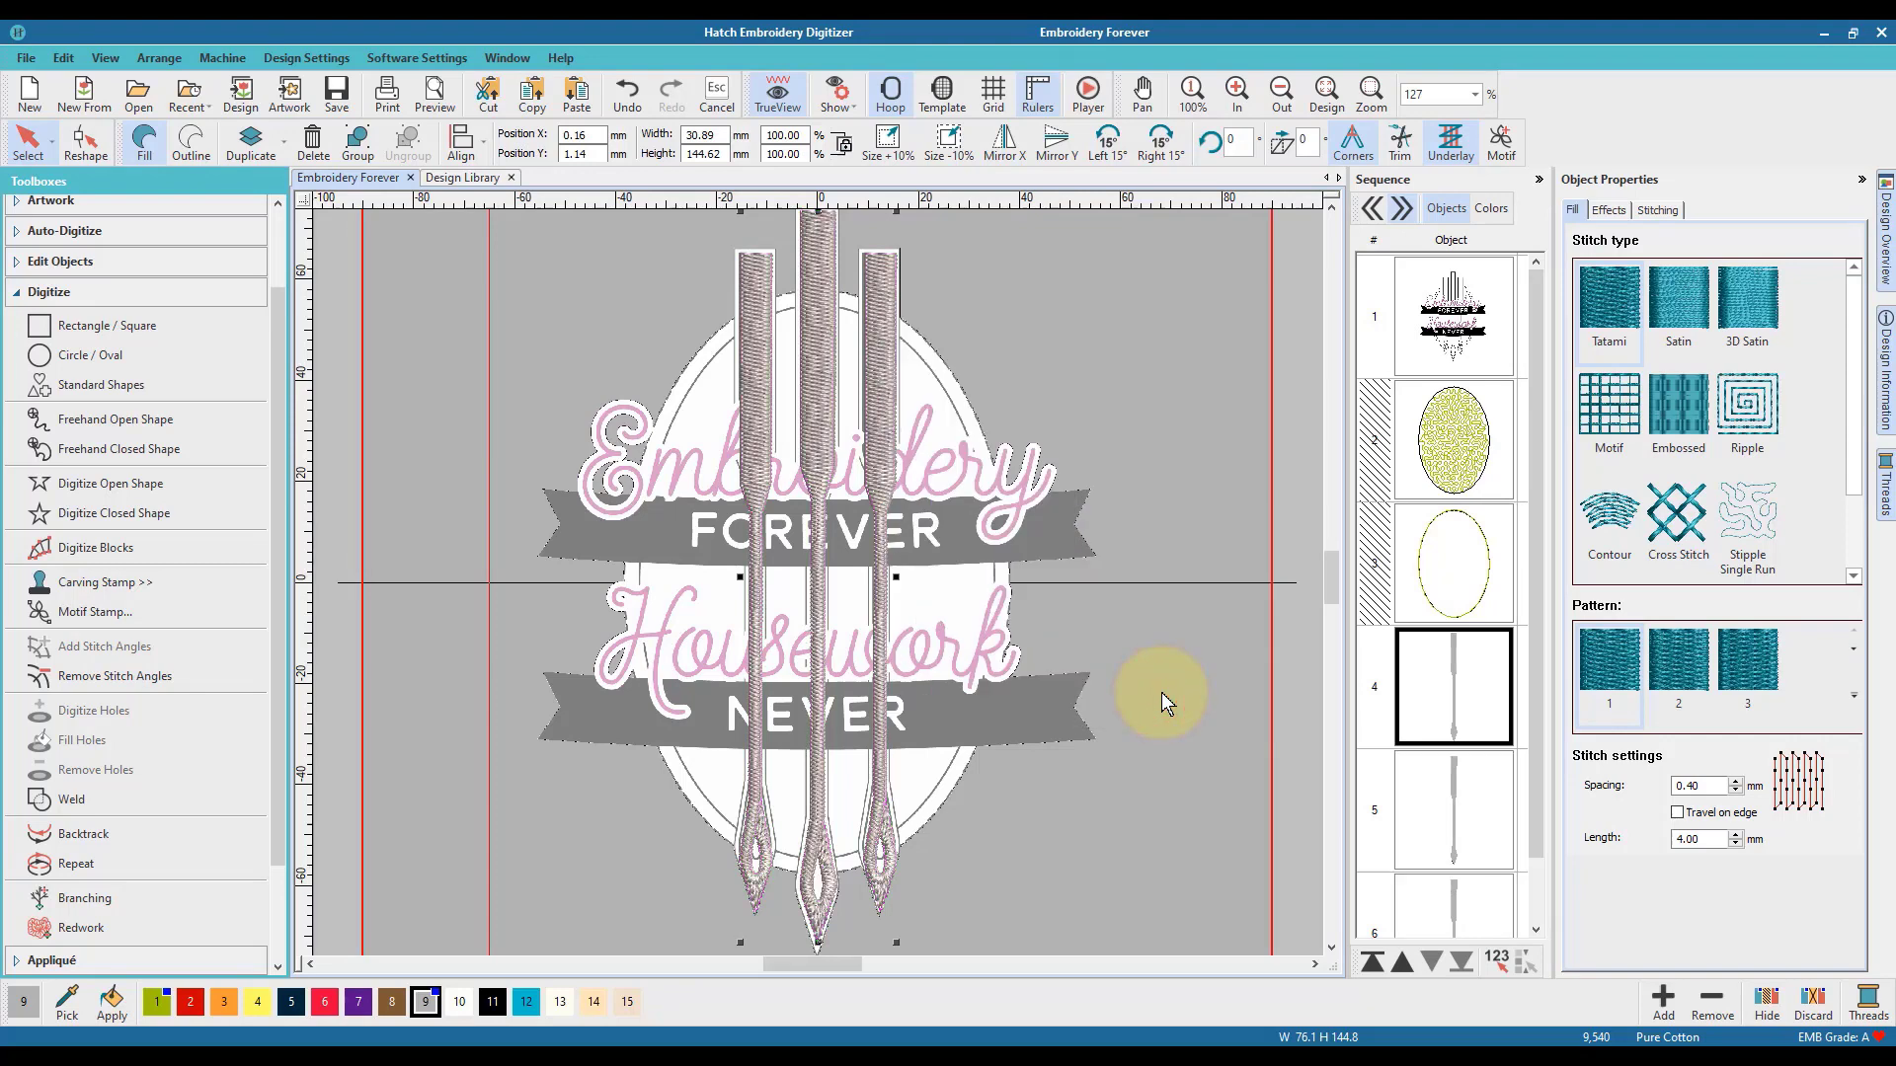
In the Sequence panel, move the middle needle down twice so it stitches fifth, after the right needle.
{"action": "left_click", "coordinate": [1446, 802]}
{"action": "left_click", "coordinate": [1444, 721]}
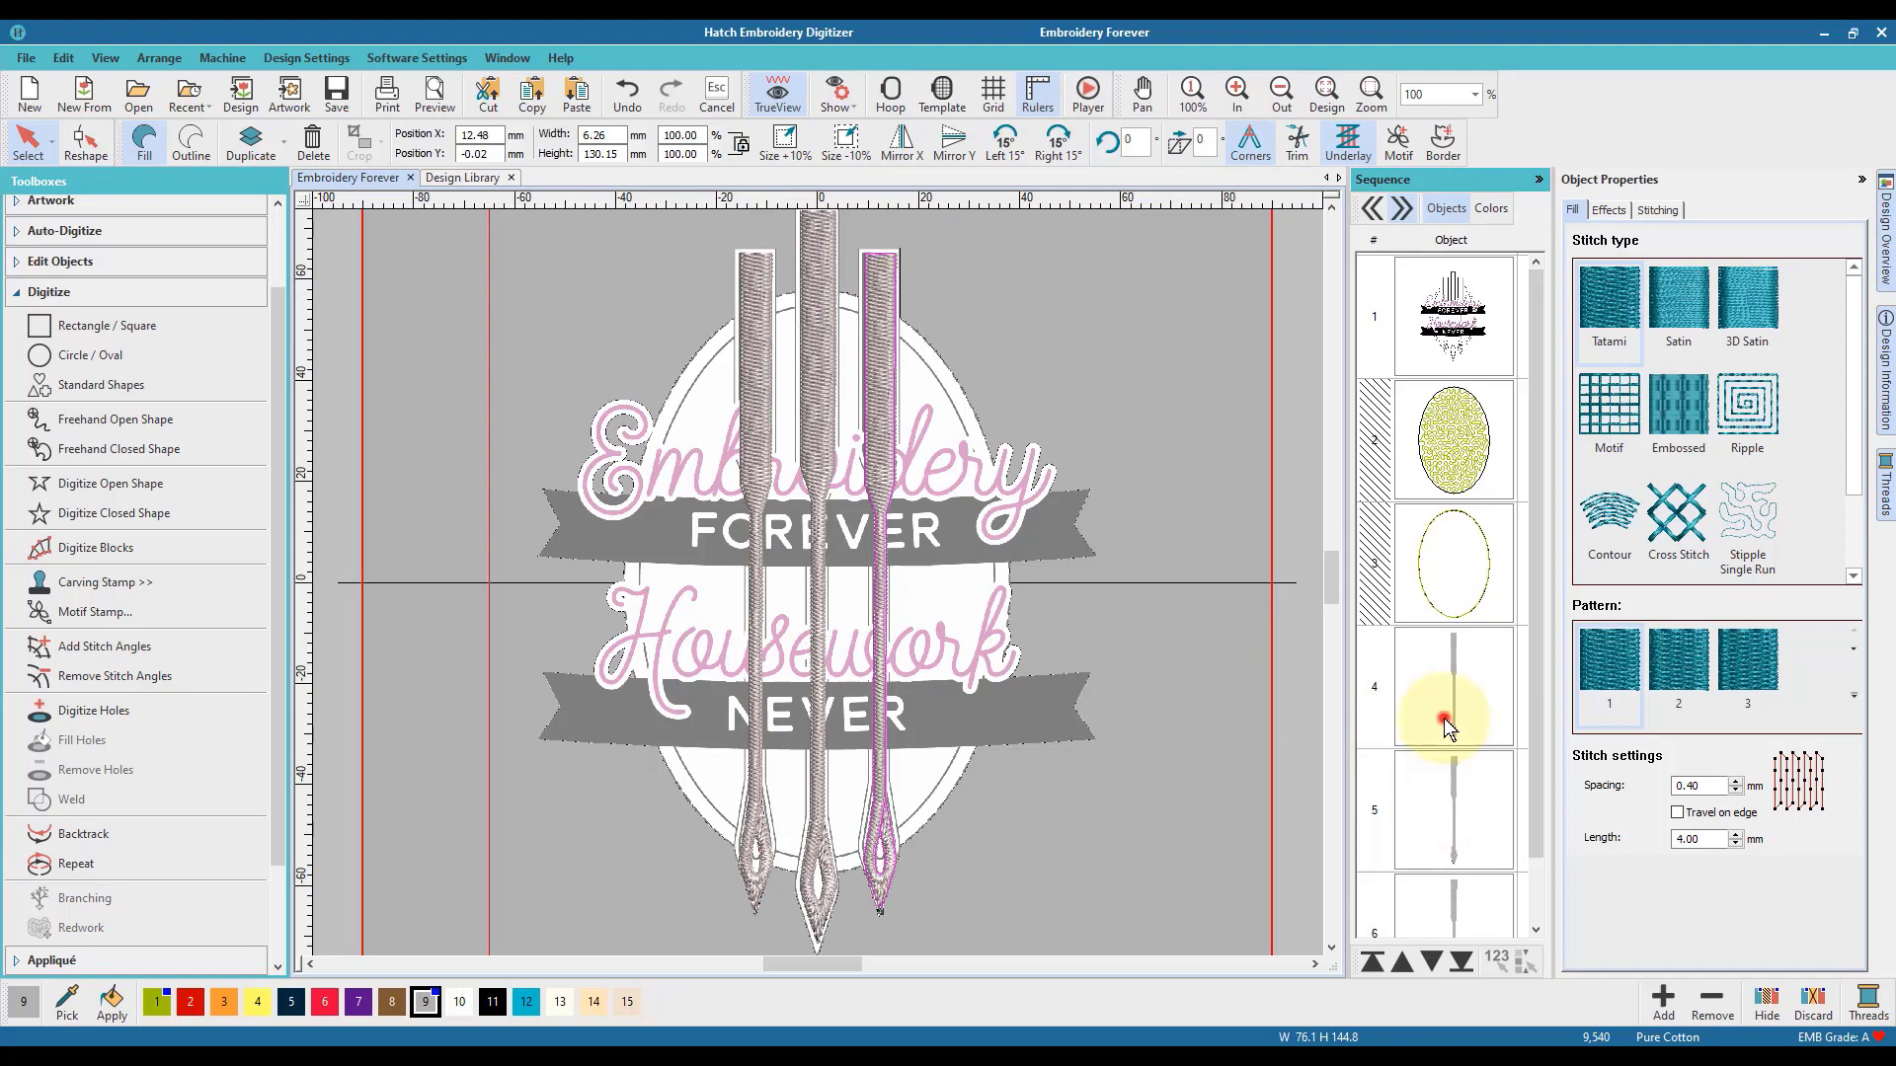
{"action": "left_click", "coordinate": [1457, 898]}
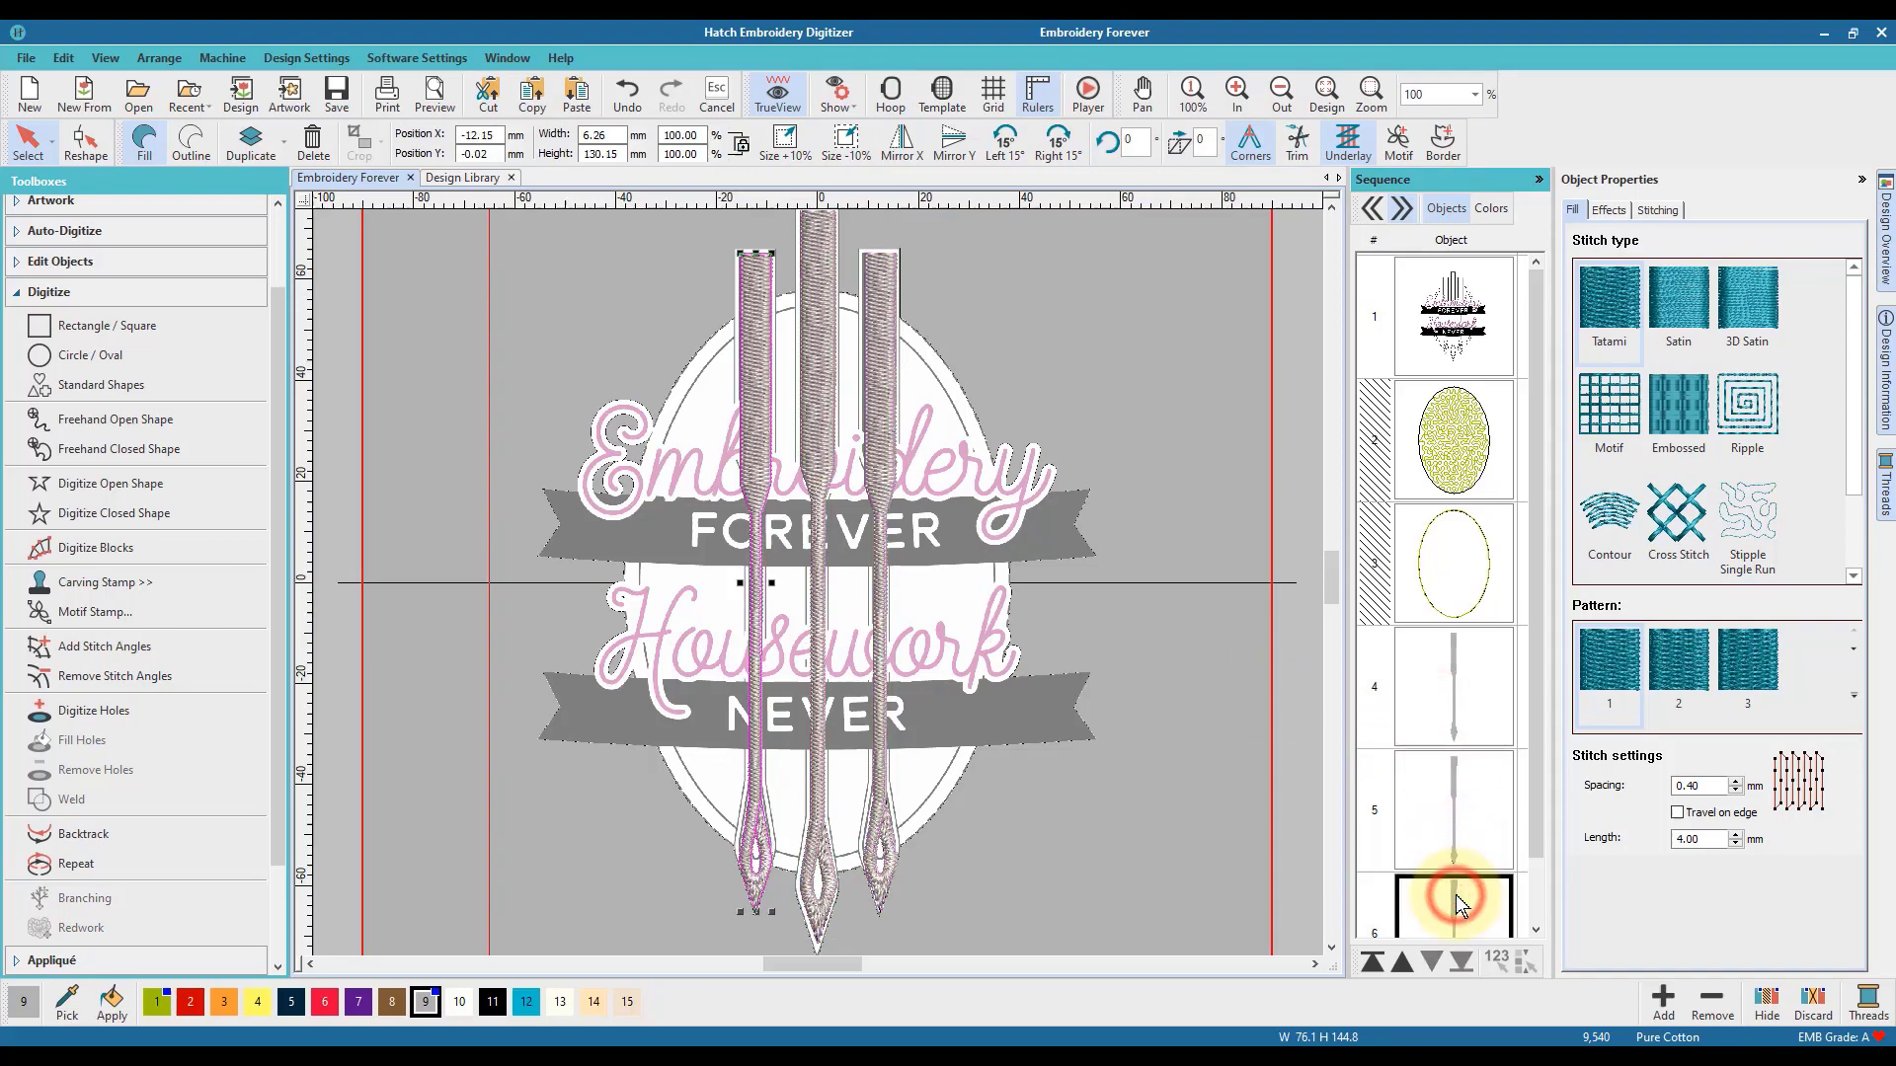
{"action": "left_click", "coordinate": [1452, 818]}
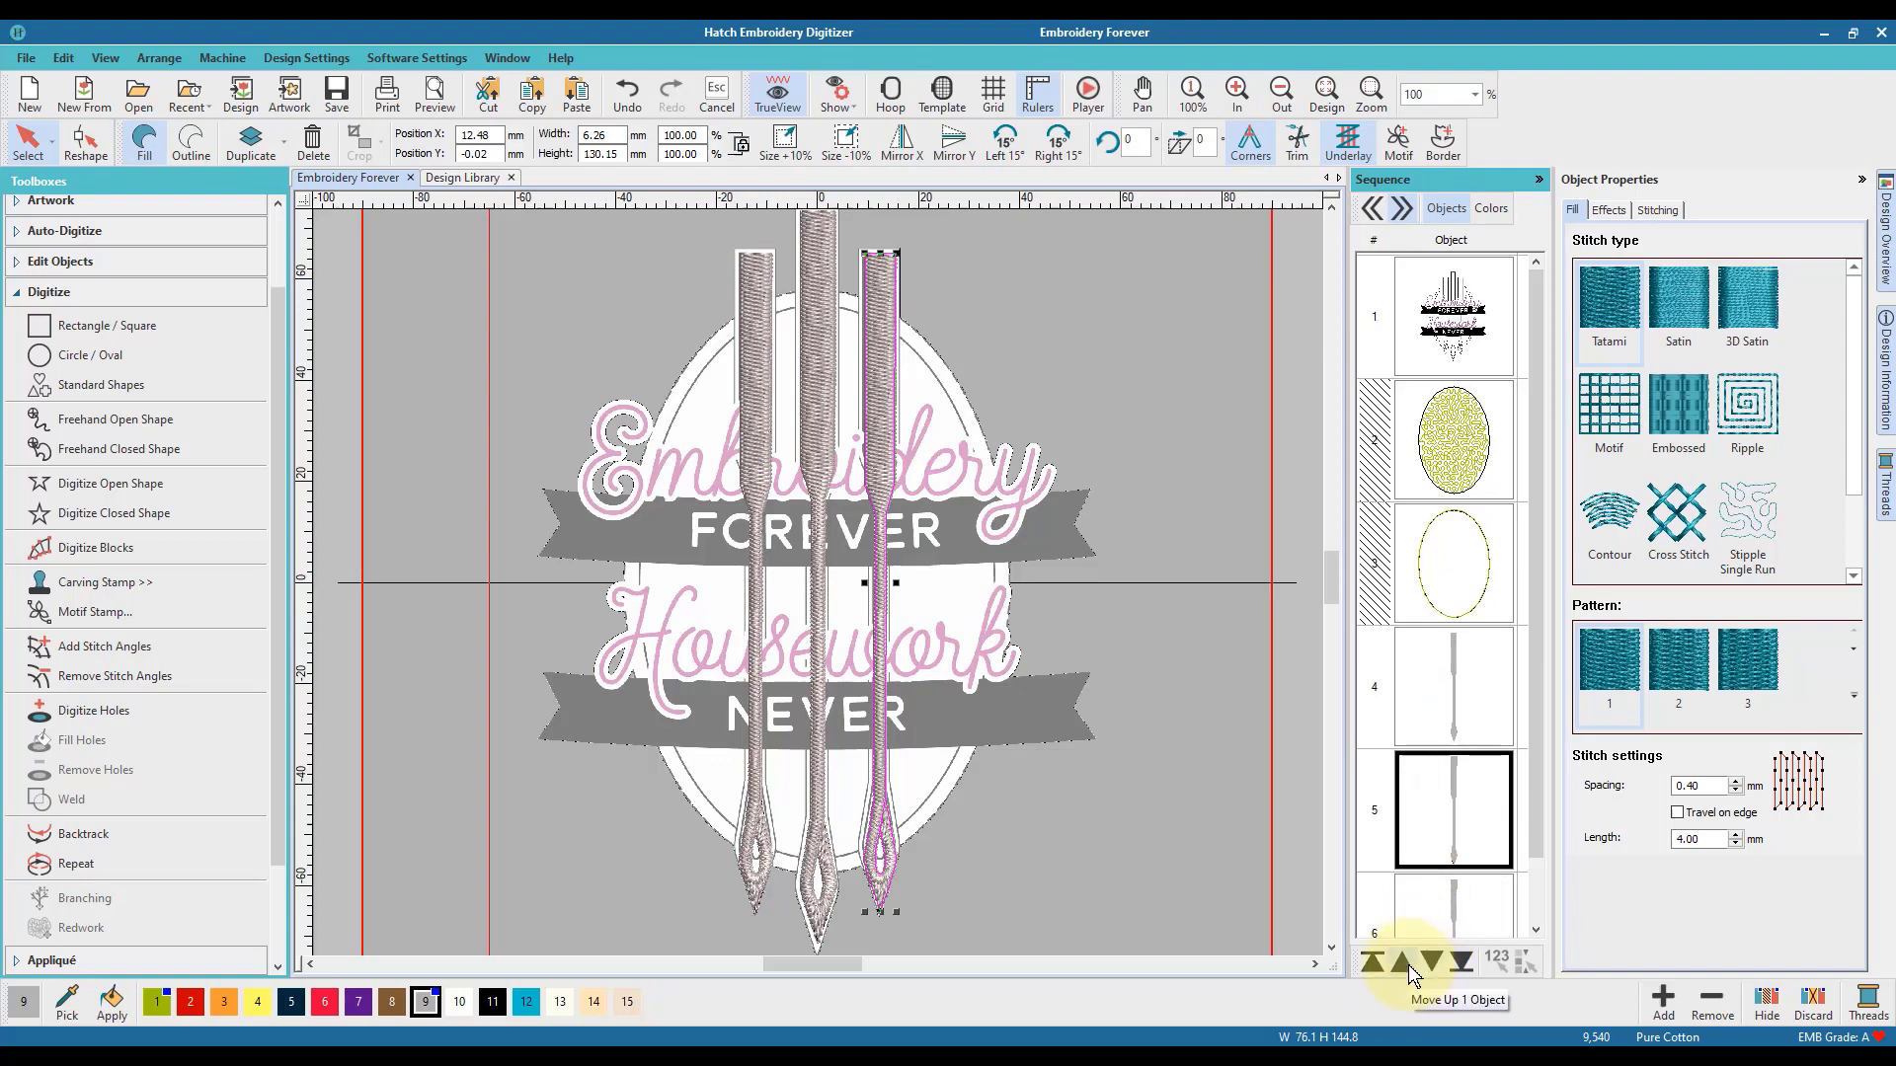
{"action": "left_click", "coordinate": [1426, 737]}
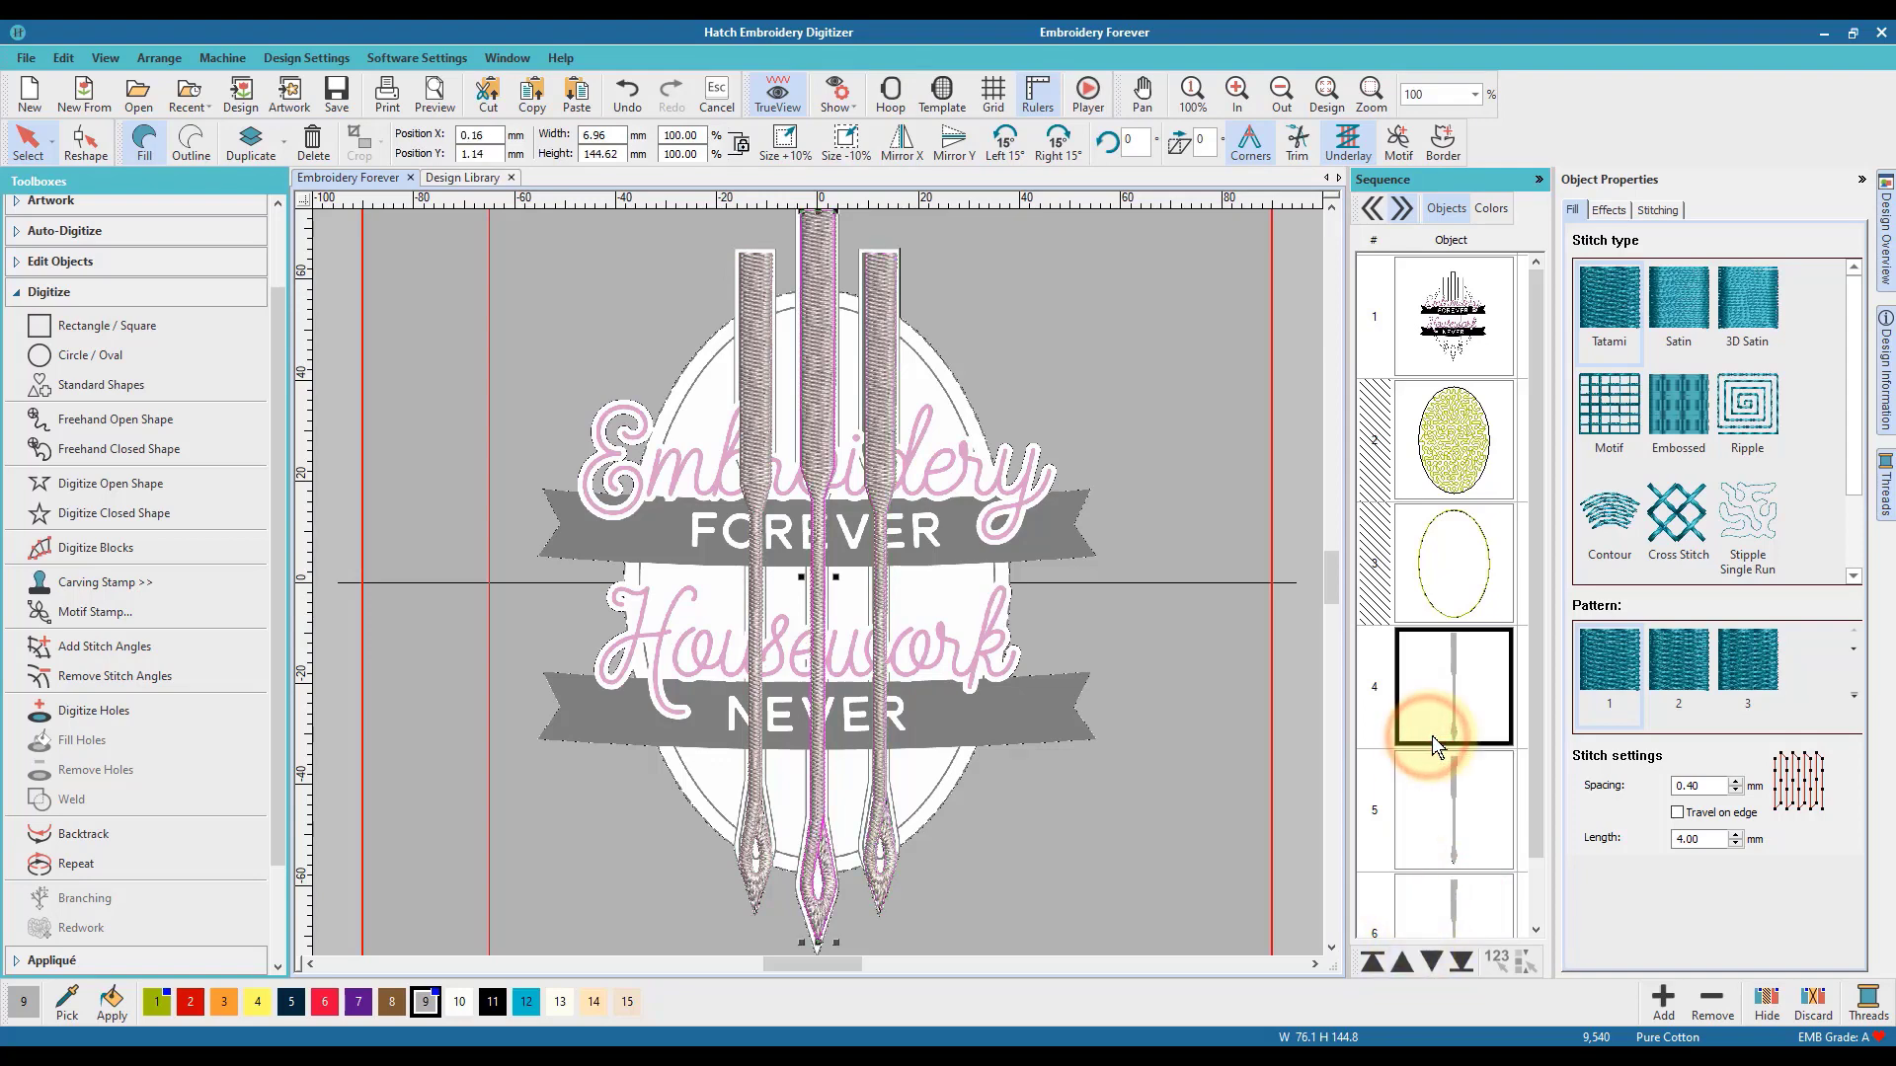
{"action": "left_click", "coordinate": [1429, 963]}
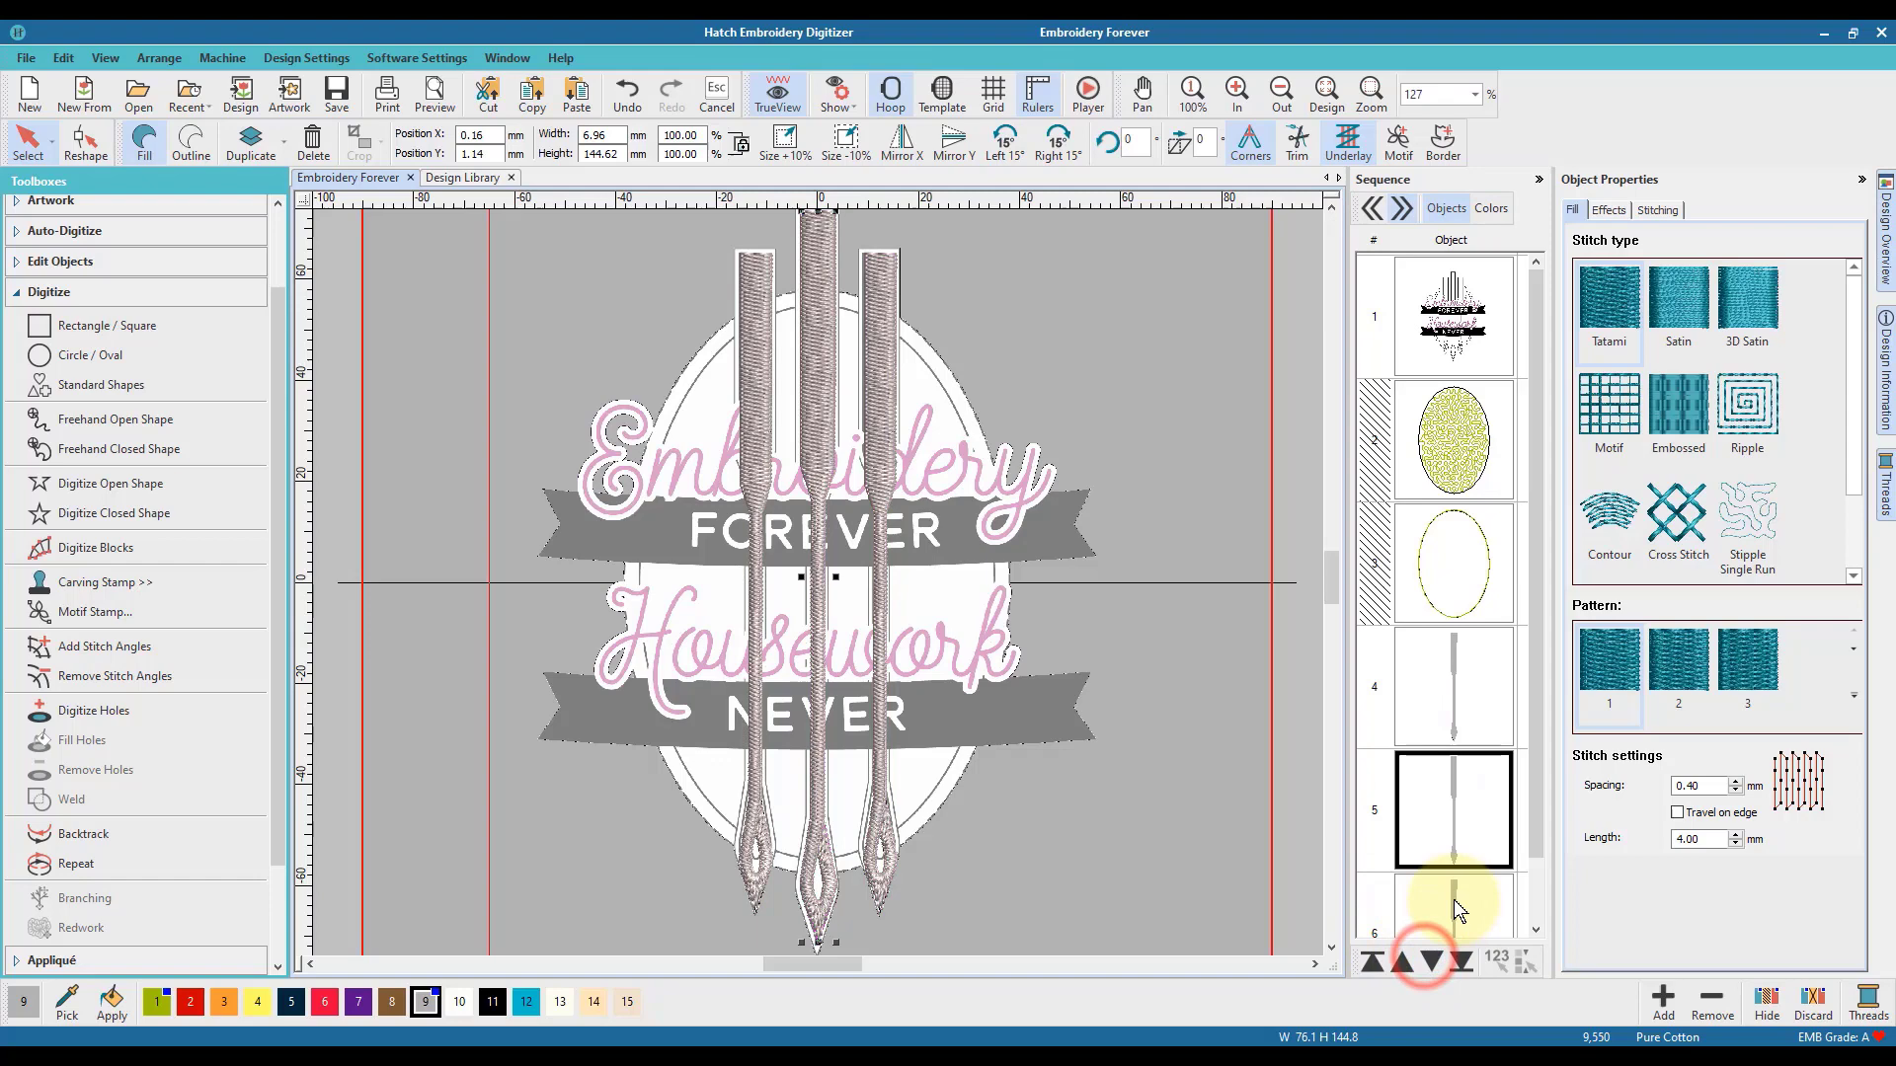
{"action": "left_click", "coordinate": [1429, 963]}
{"action": "left_click", "coordinate": [1450, 820]}
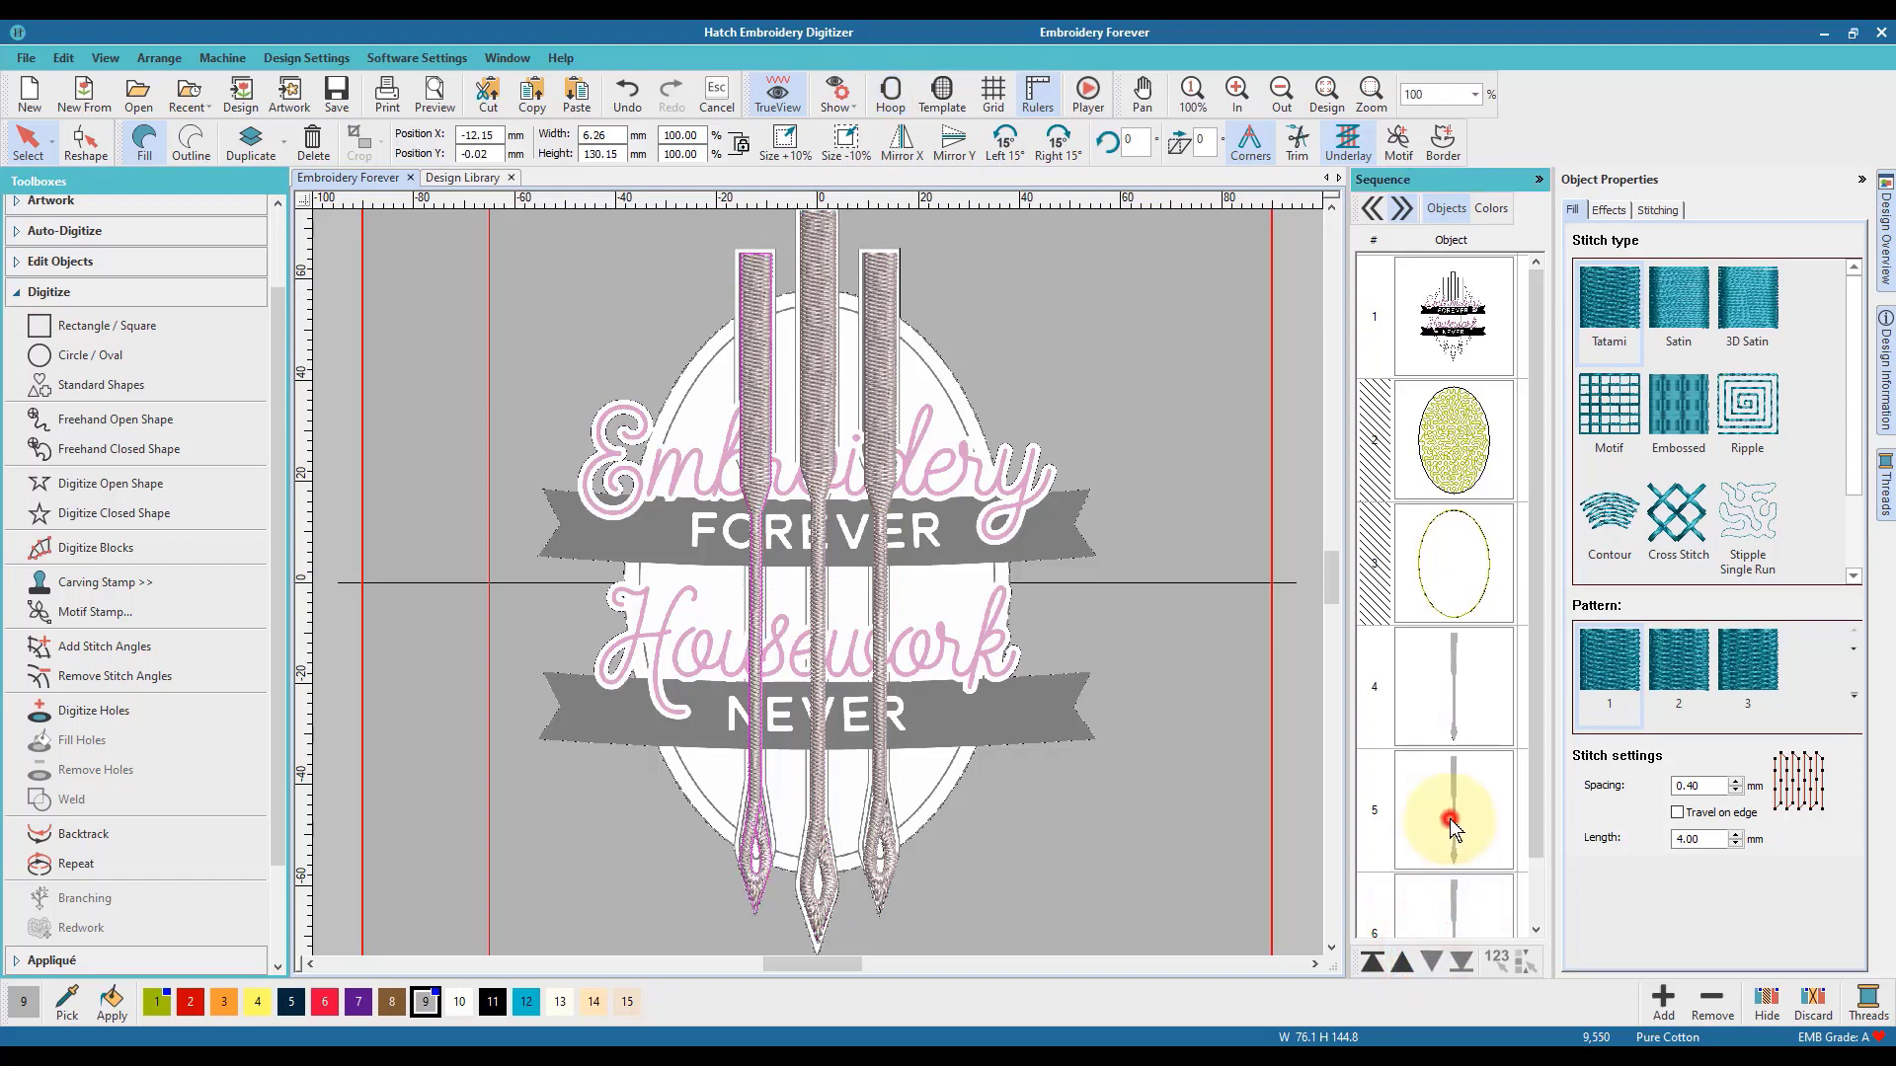
{"action": "left_click", "coordinate": [1451, 696]}
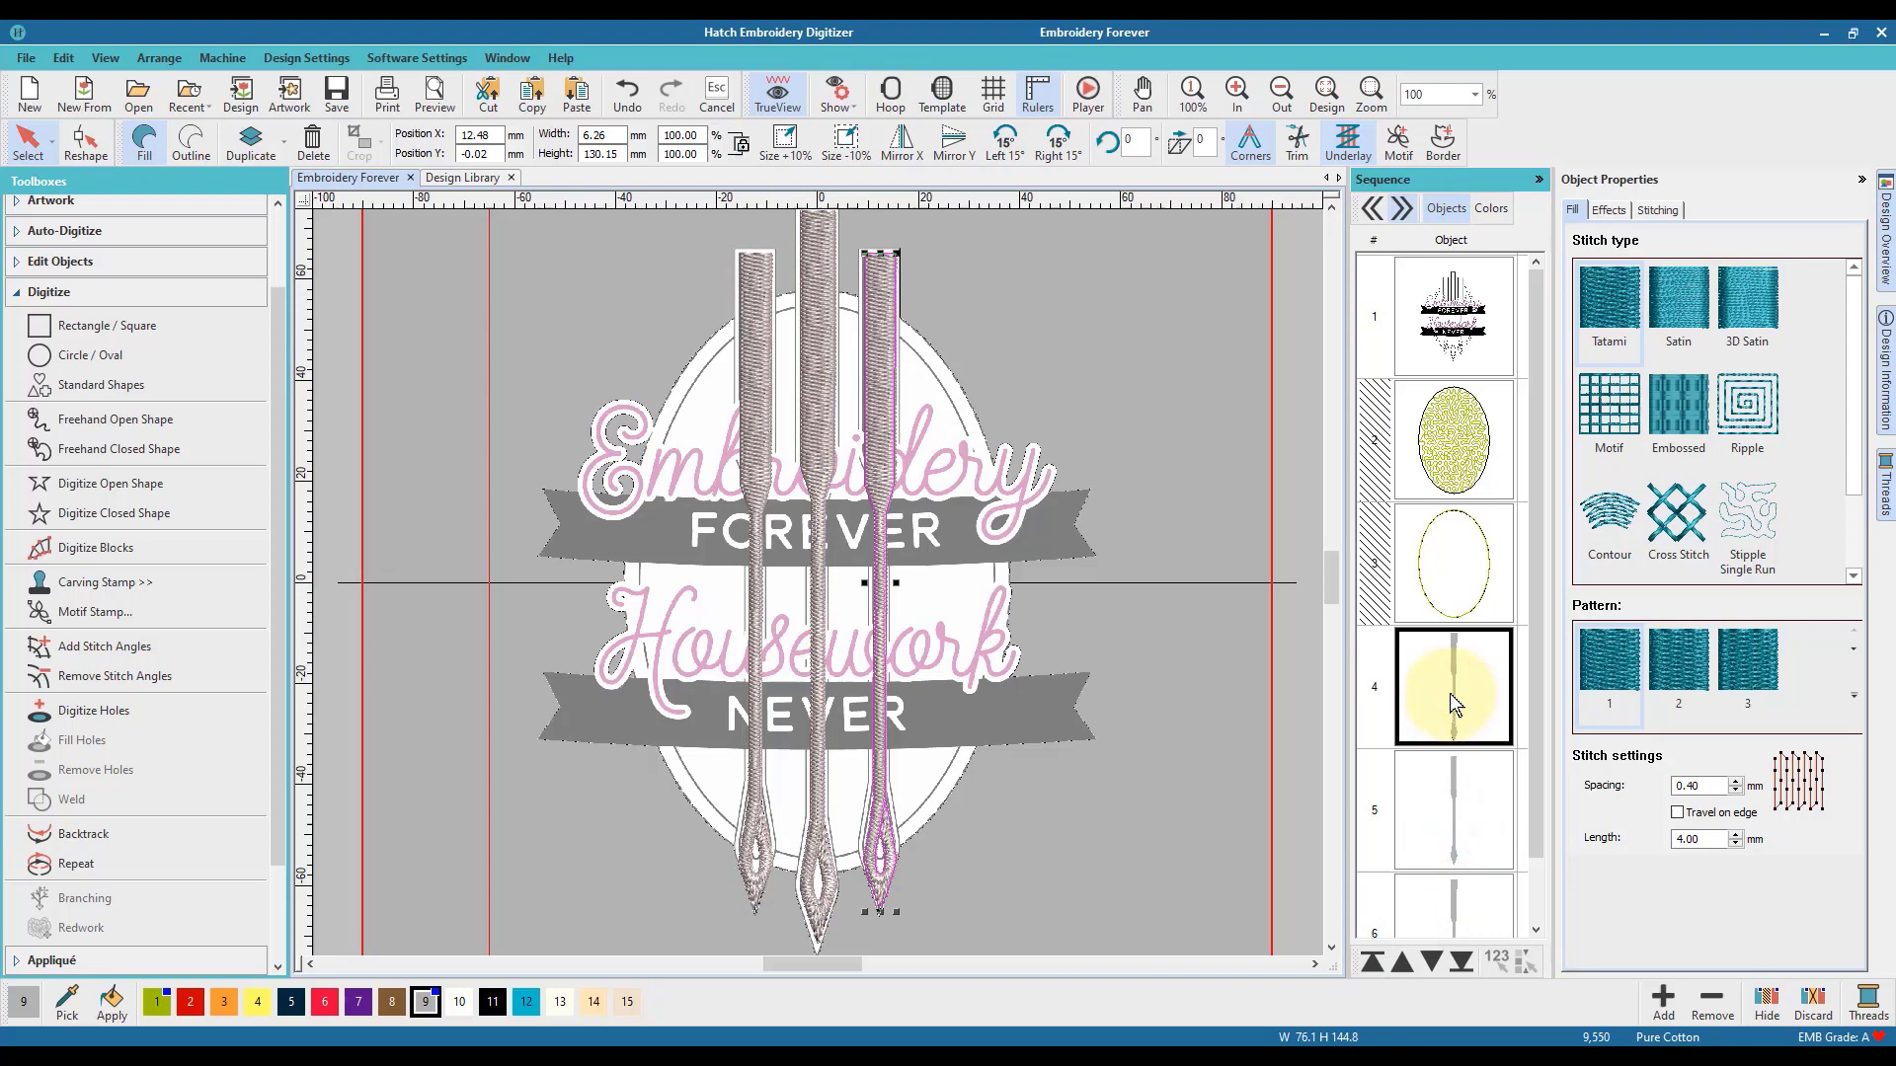
Unhide all objects from the oval's Sequence-panel menu, revealing the stipple fill, and fit the whole design.
{"action": "left_click", "coordinate": [1226, 513]}
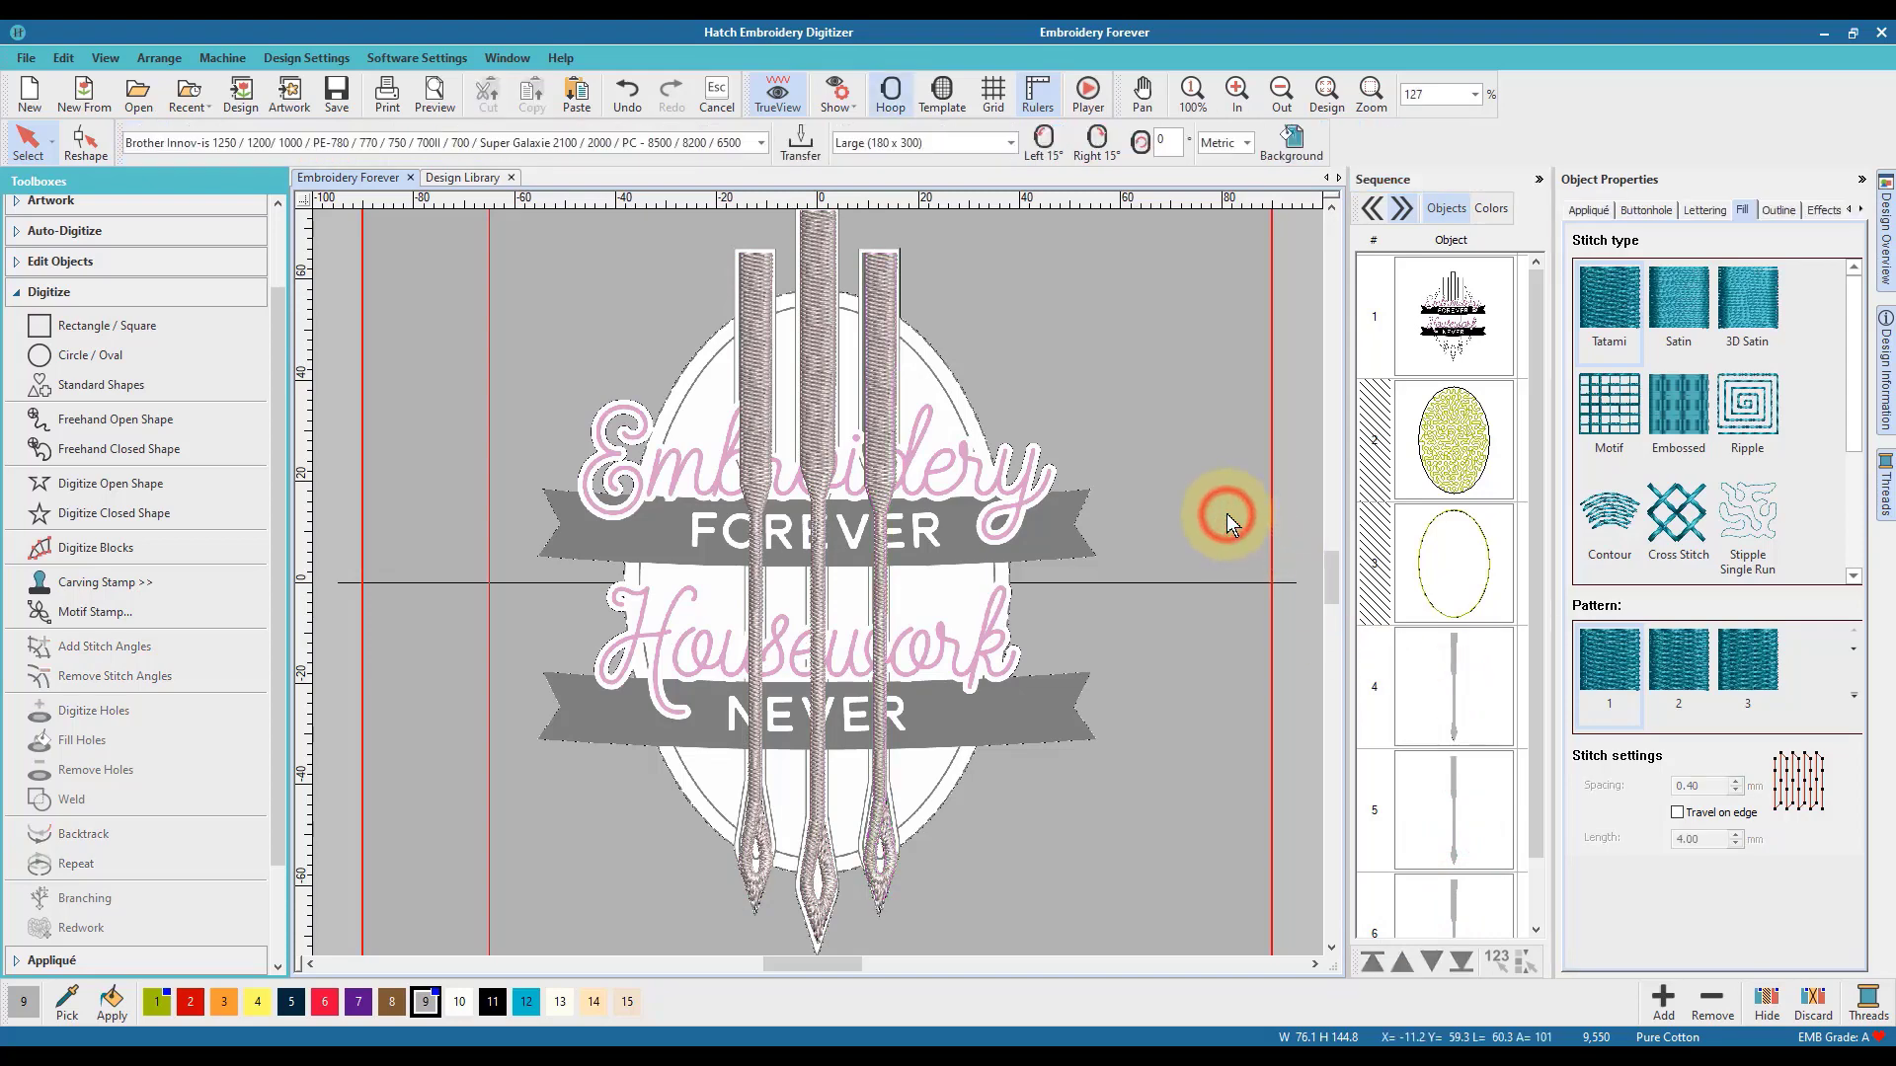
{"action": "left_click", "coordinate": [1437, 494]}
{"action": "right_click", "coordinate": [1436, 487]}
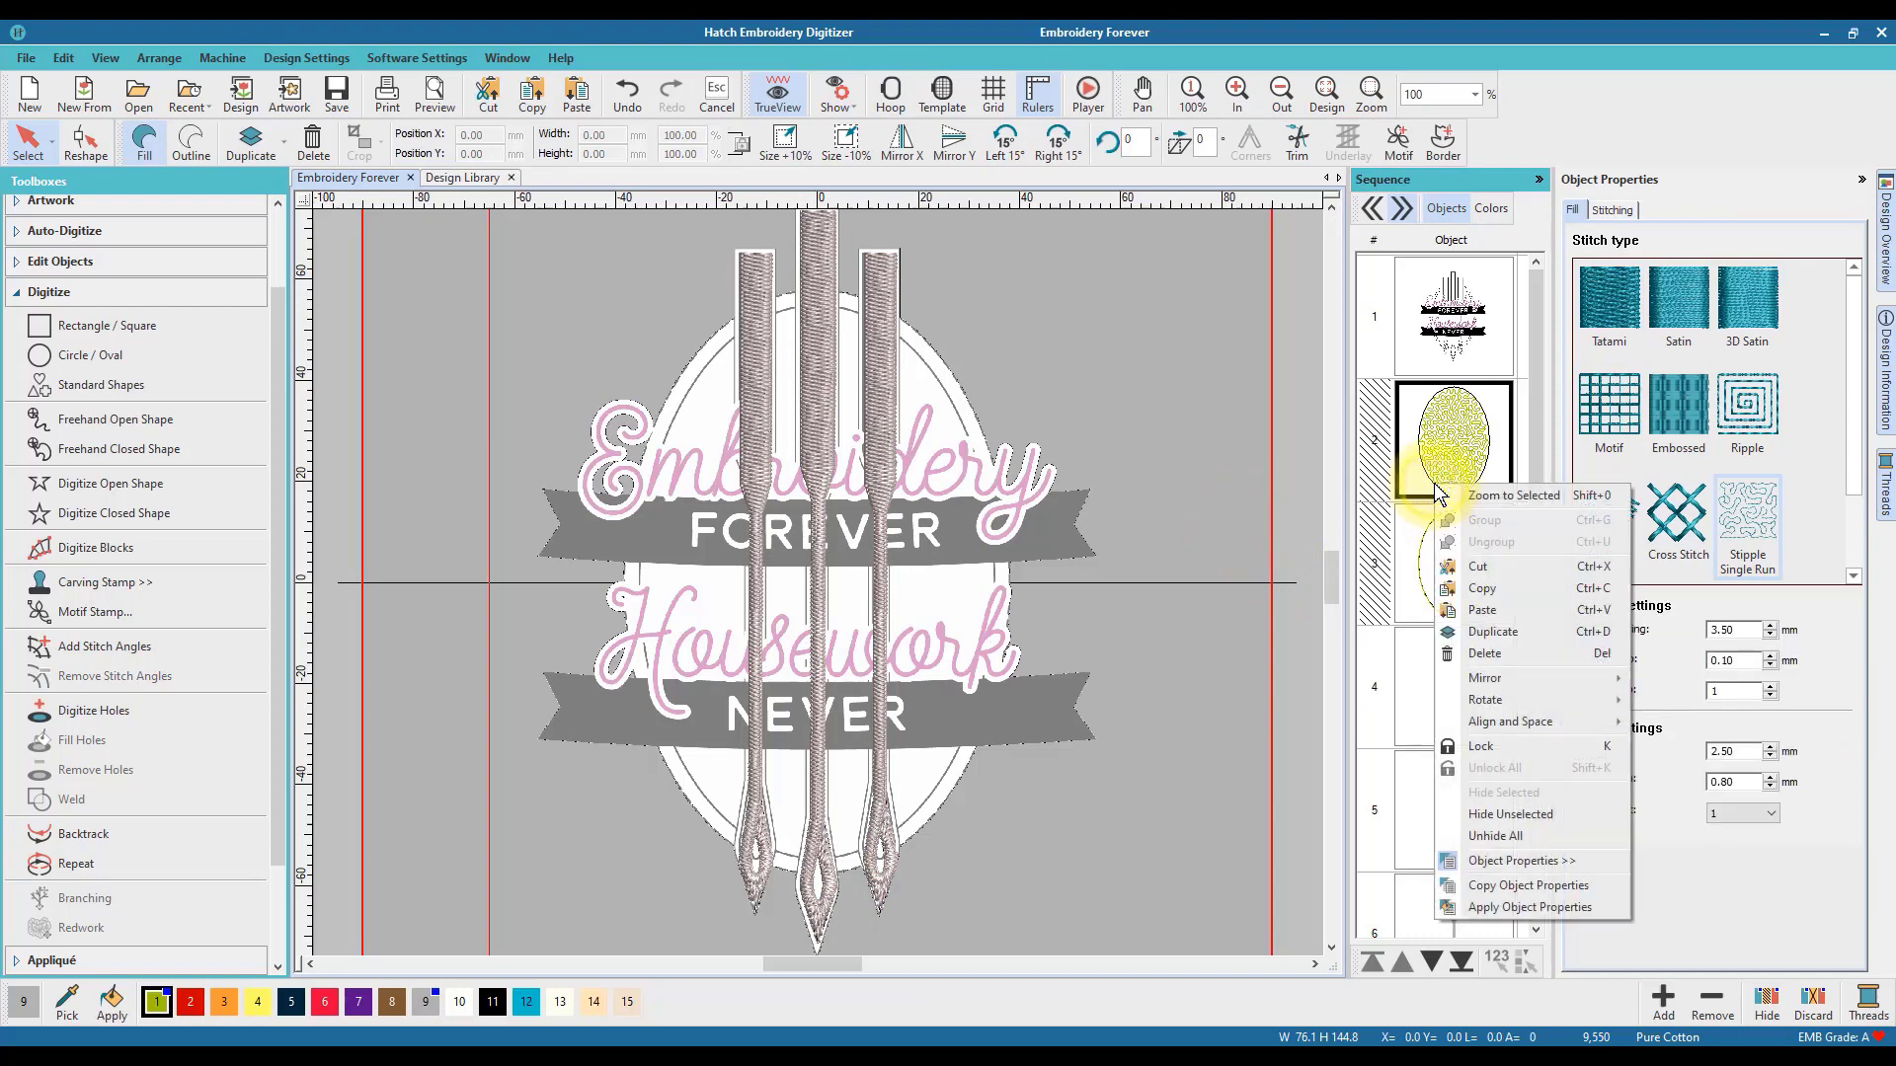
{"action": "left_click", "coordinate": [1498, 837]}
{"action": "left_click", "coordinate": [1205, 487]}
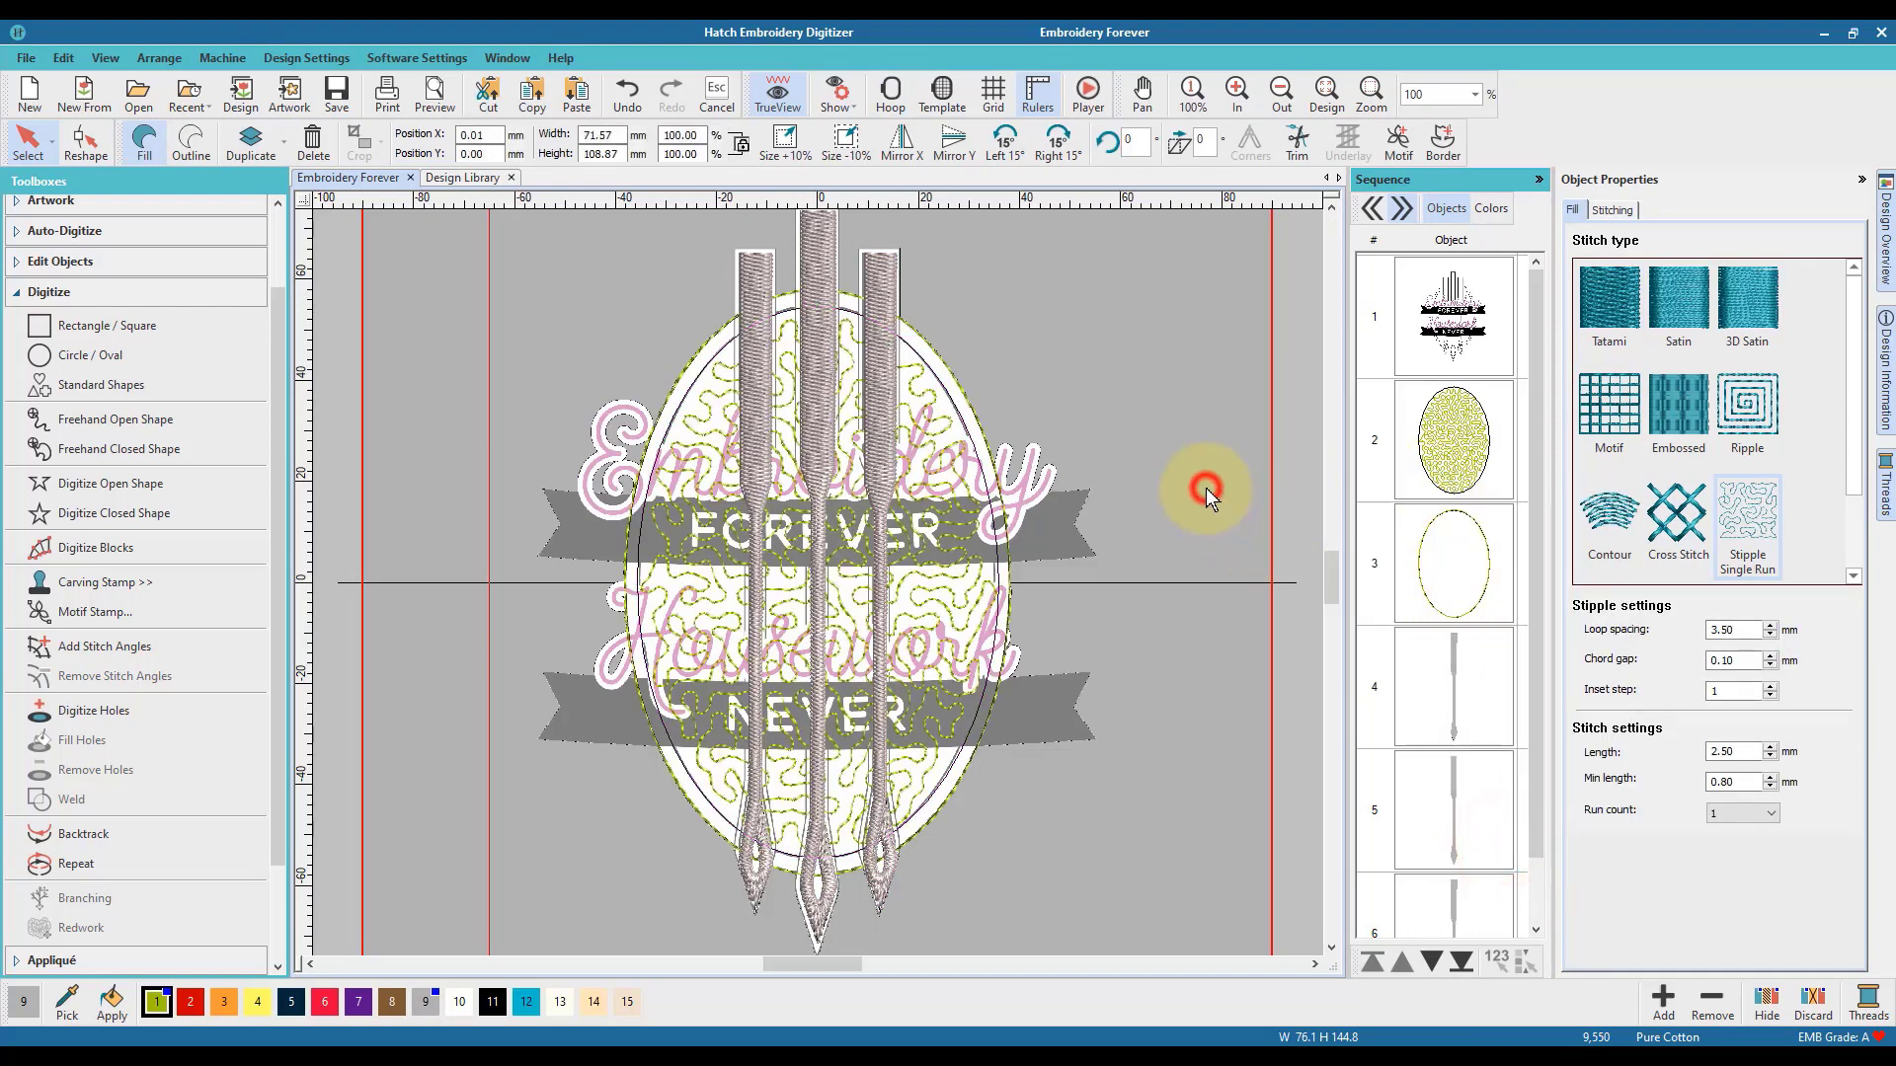
{"action": "left_click", "coordinate": [1325, 105]}
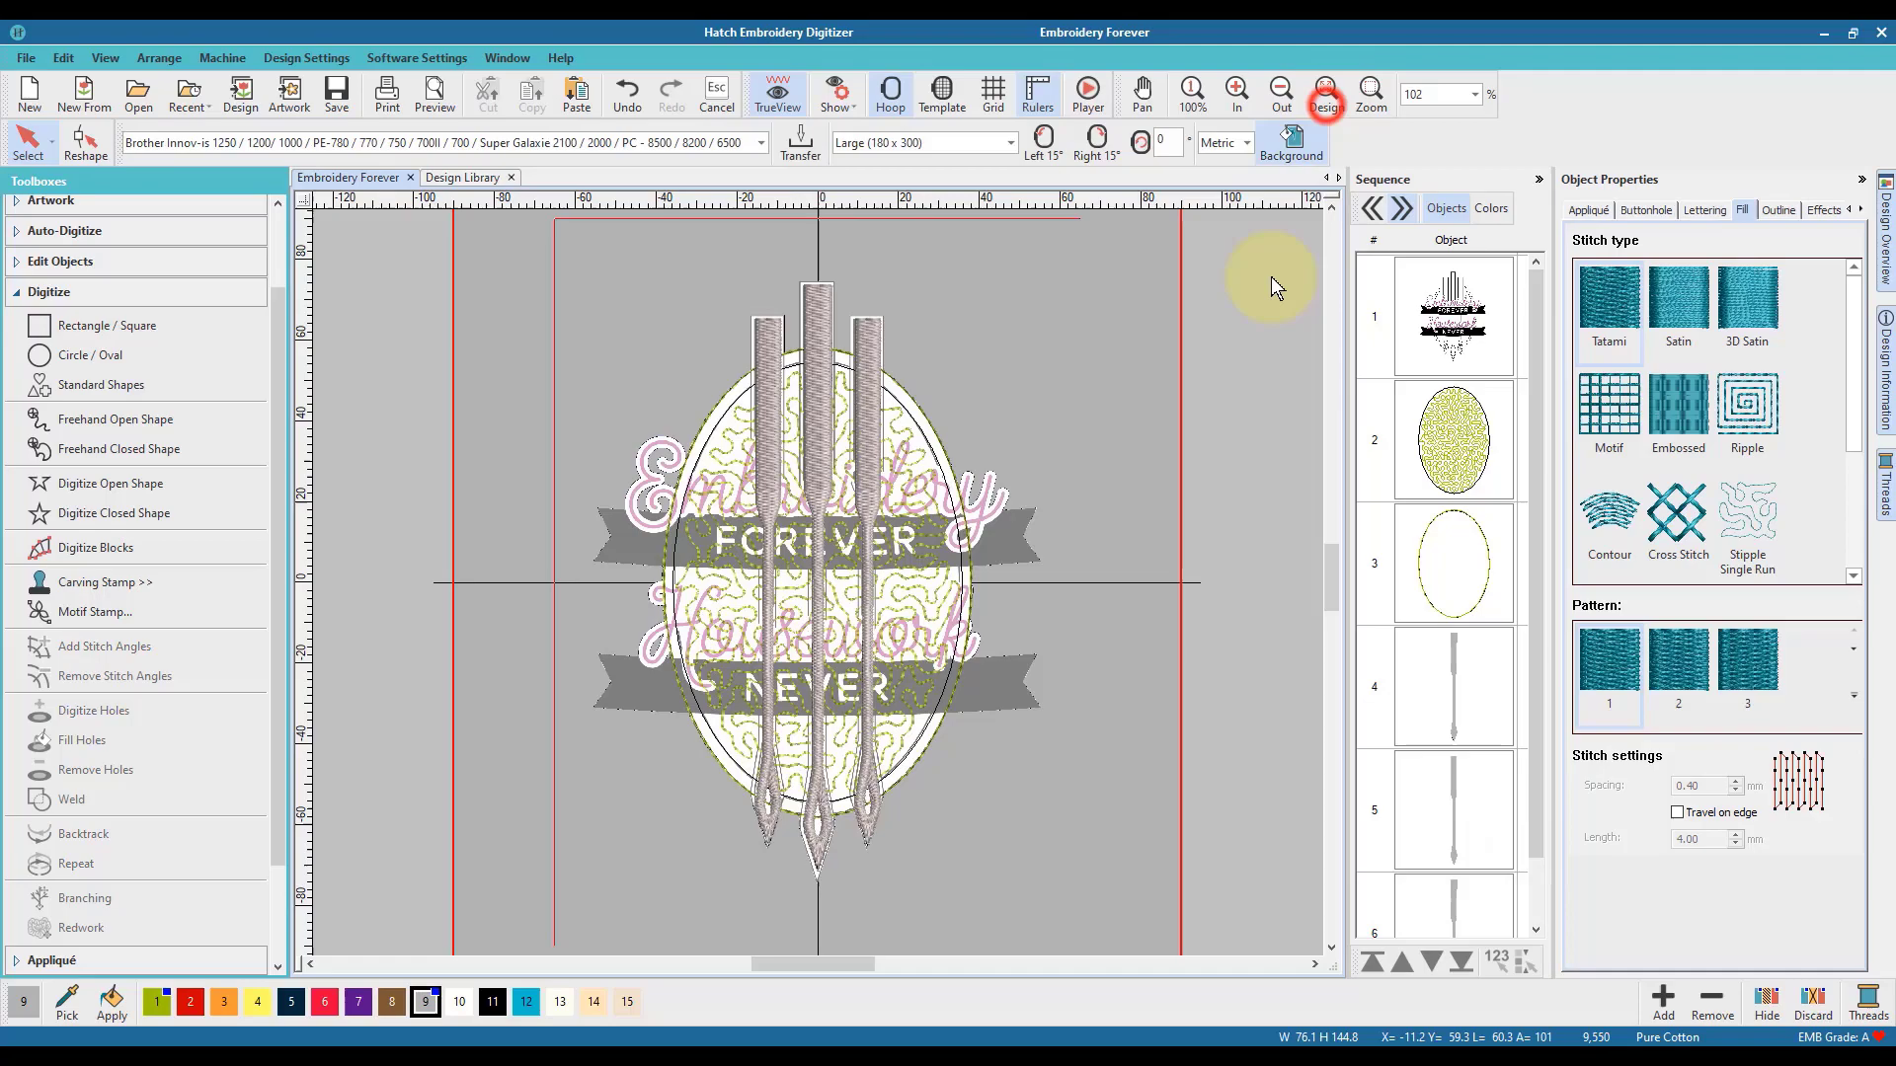